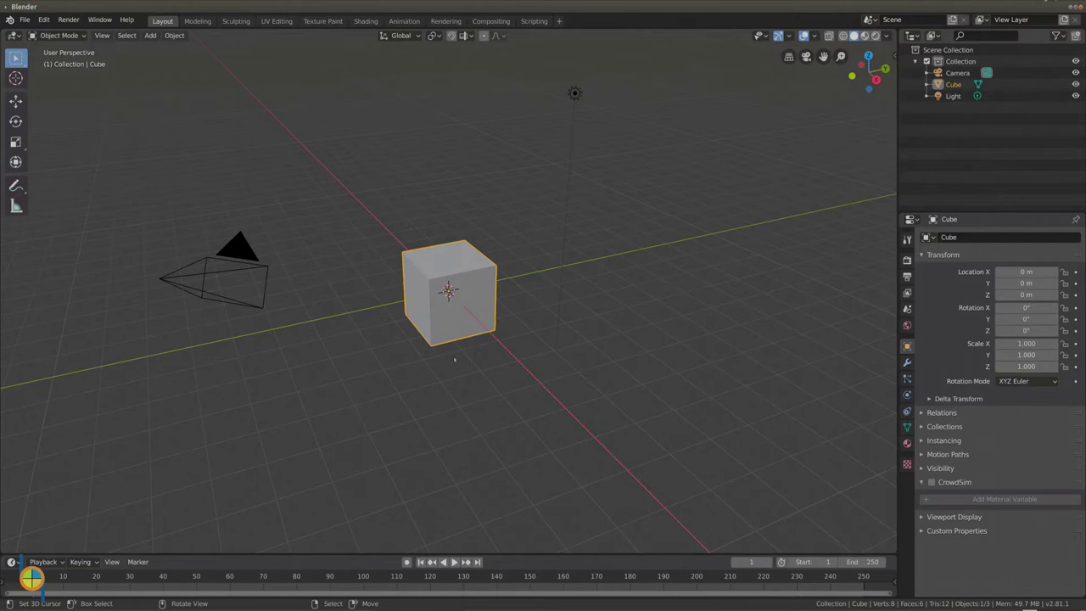
# Step: Delete the default cube and add a plane at the scene origin
pyautogui.press('x')
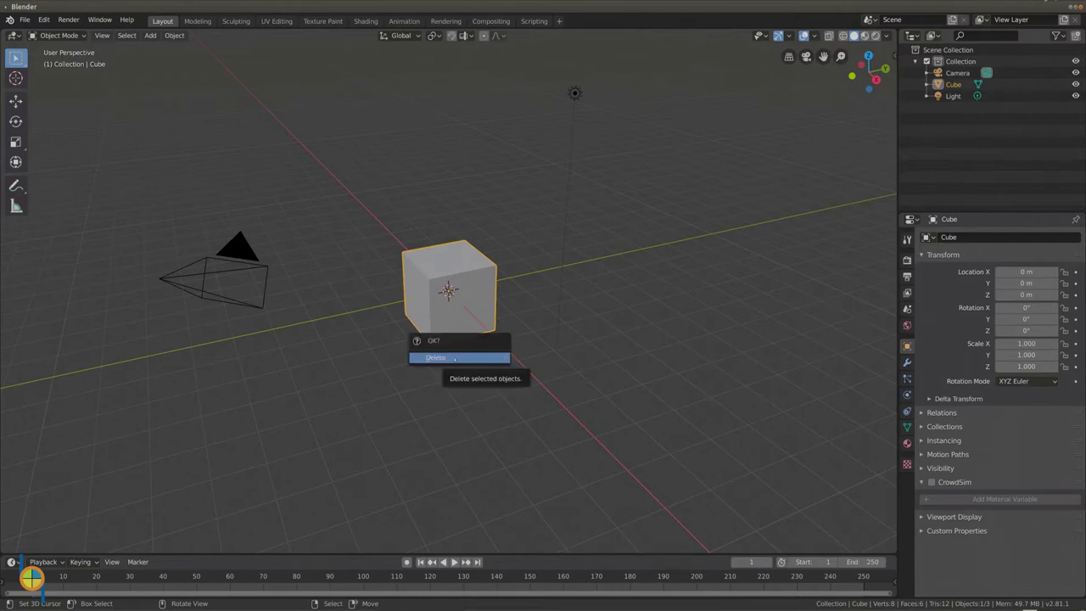
pyautogui.click(455, 357)
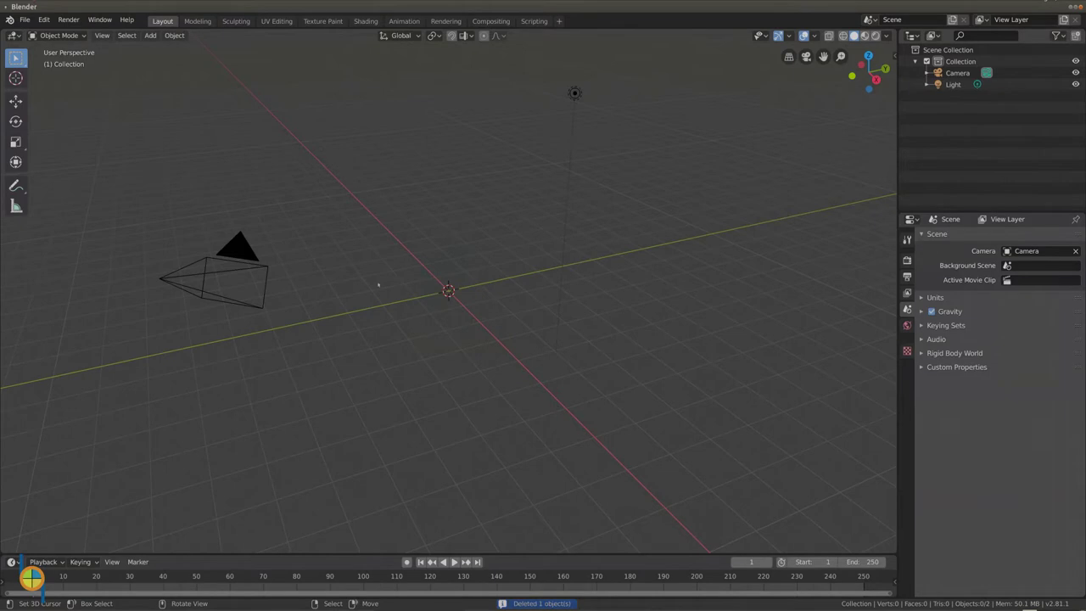
pyautogui.click(150, 35)
pyautogui.moveTo(169, 48)
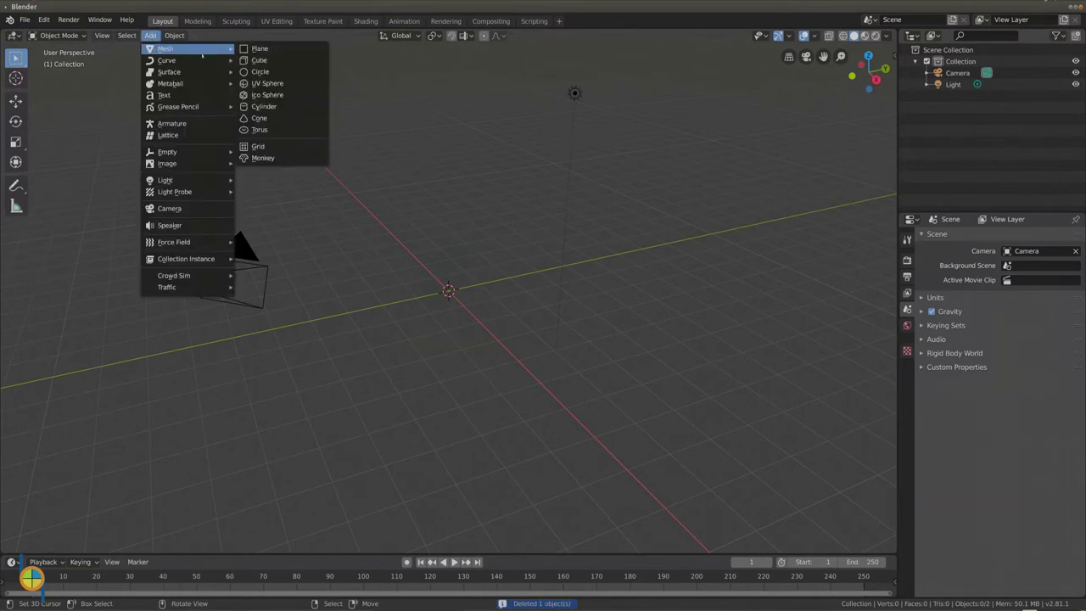
pyautogui.click(268, 49)
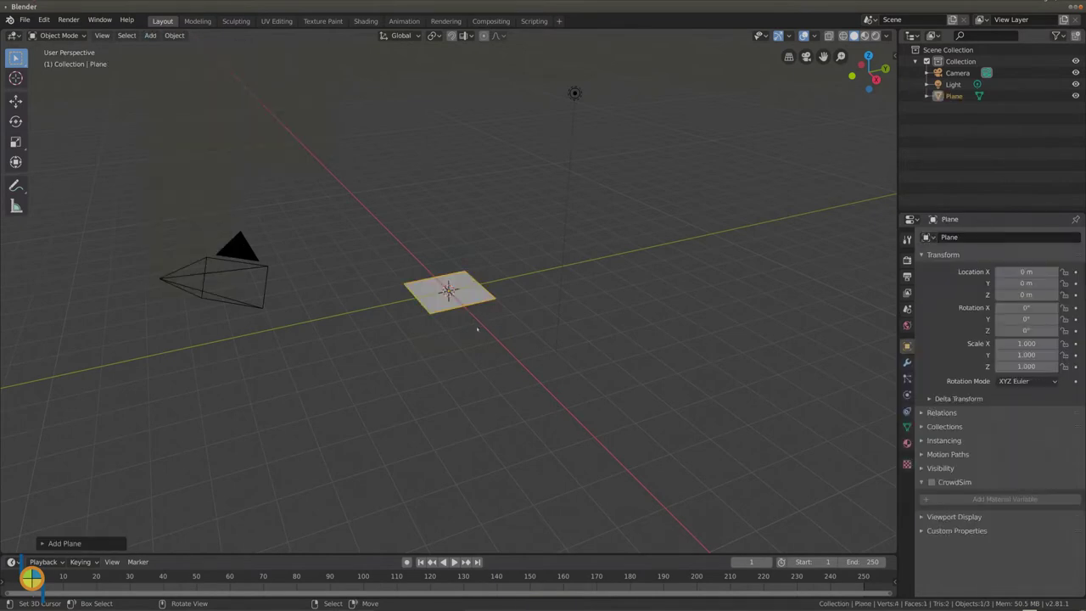
# Step: Scale the plane by 10 with S10, then view it from above, zoomed out
pyautogui.scroll(-1, 477, 328)
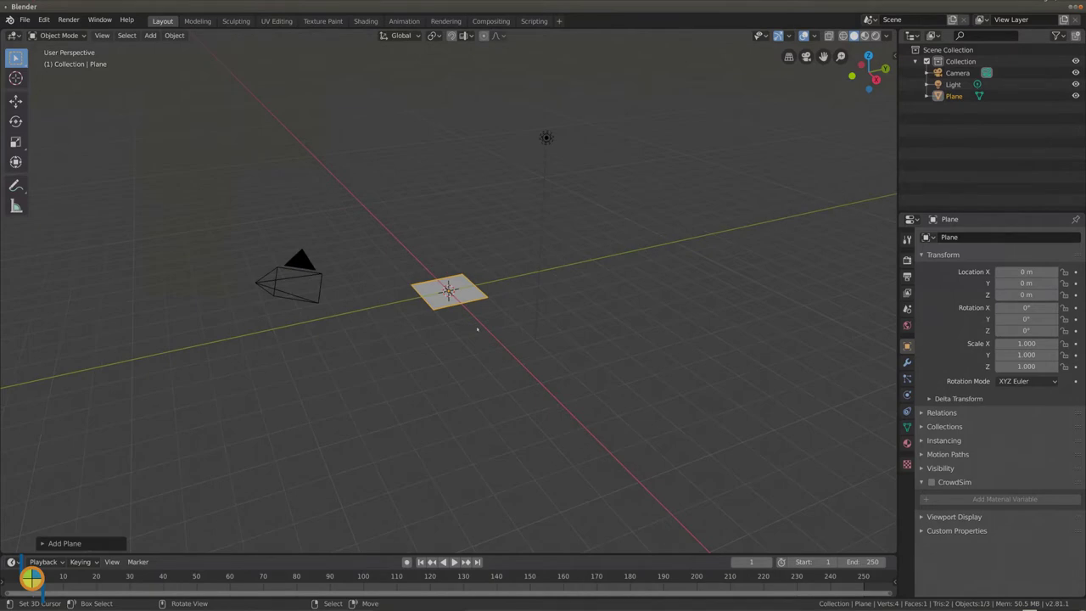
pyautogui.write('s10')
pyautogui.press('Return')
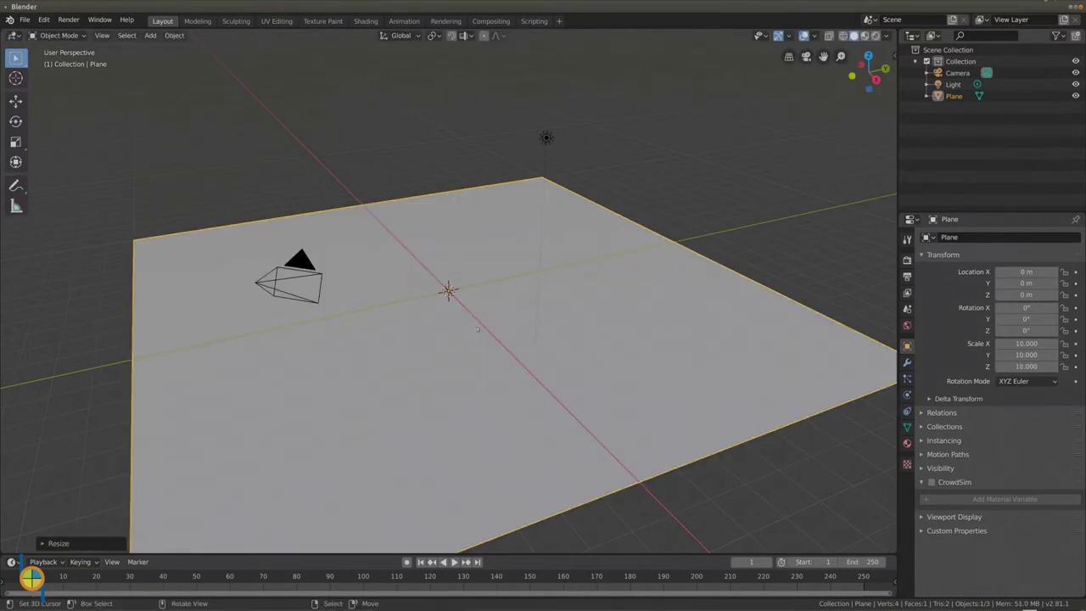
pyautogui.moveTo(477, 330); pyautogui.dragTo(431, 378, button='middle')
pyautogui.scroll(-2, 448, 383)
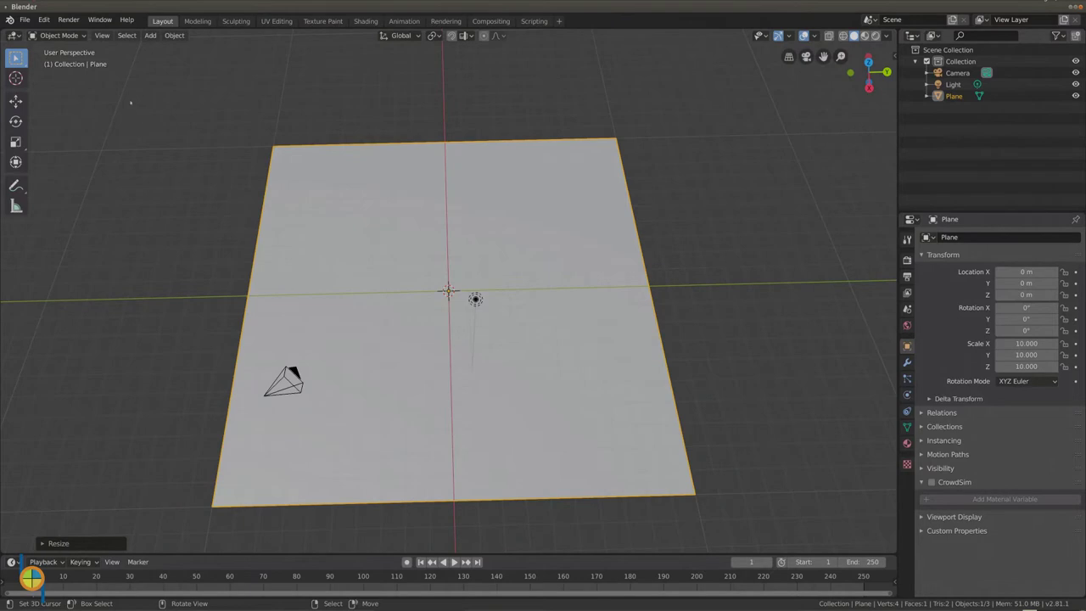
# Step: In Edit Mode, subdivide the plane's edges with Number of Cuts set to 12
pyautogui.click(61, 36)
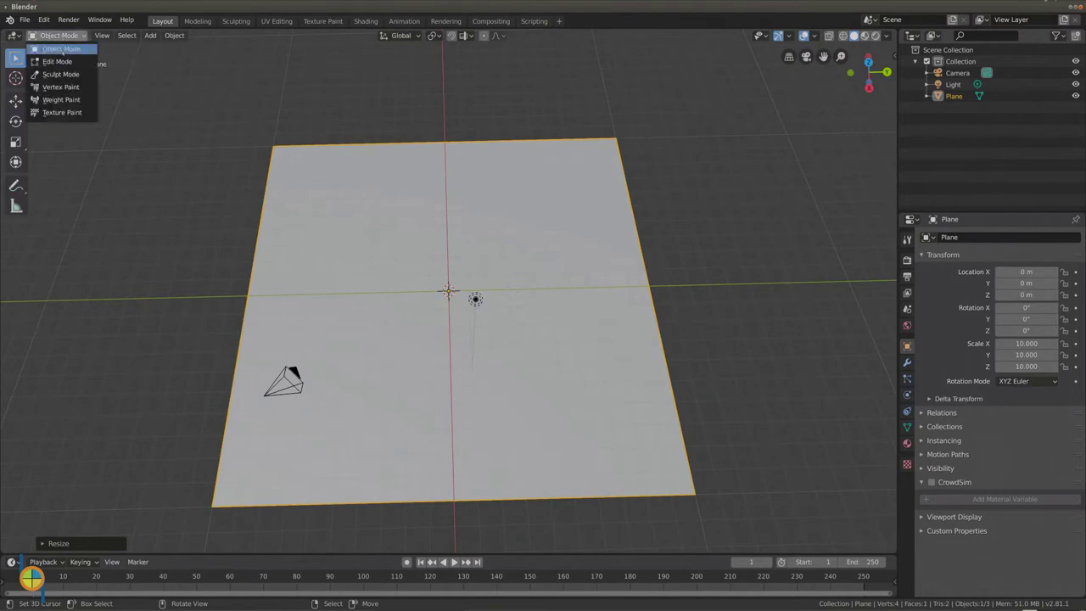
pyautogui.click(53, 61)
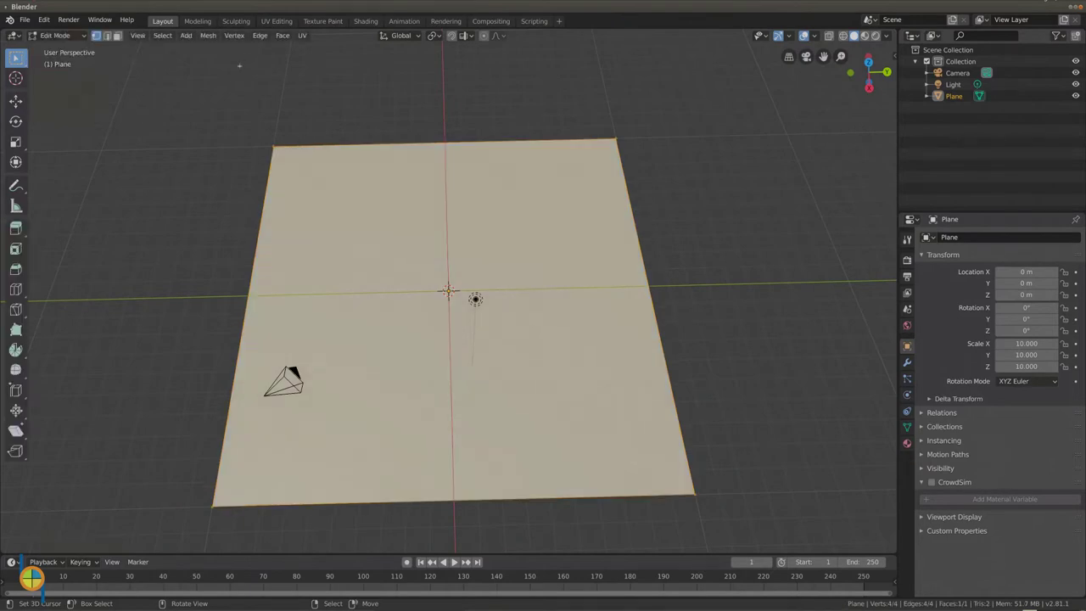
pyautogui.click(259, 36)
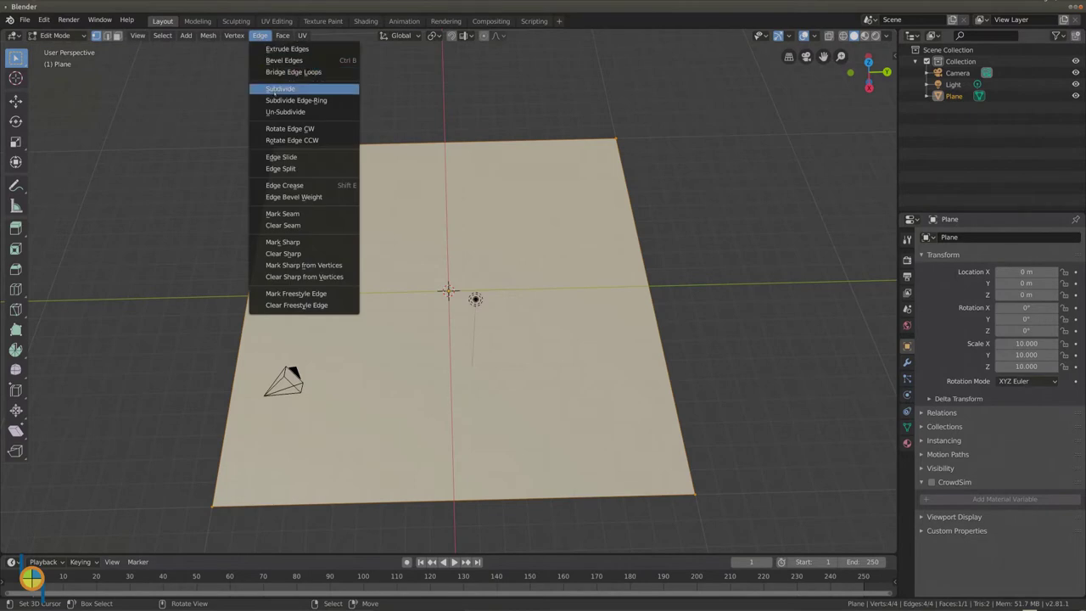
pyautogui.click(274, 89)
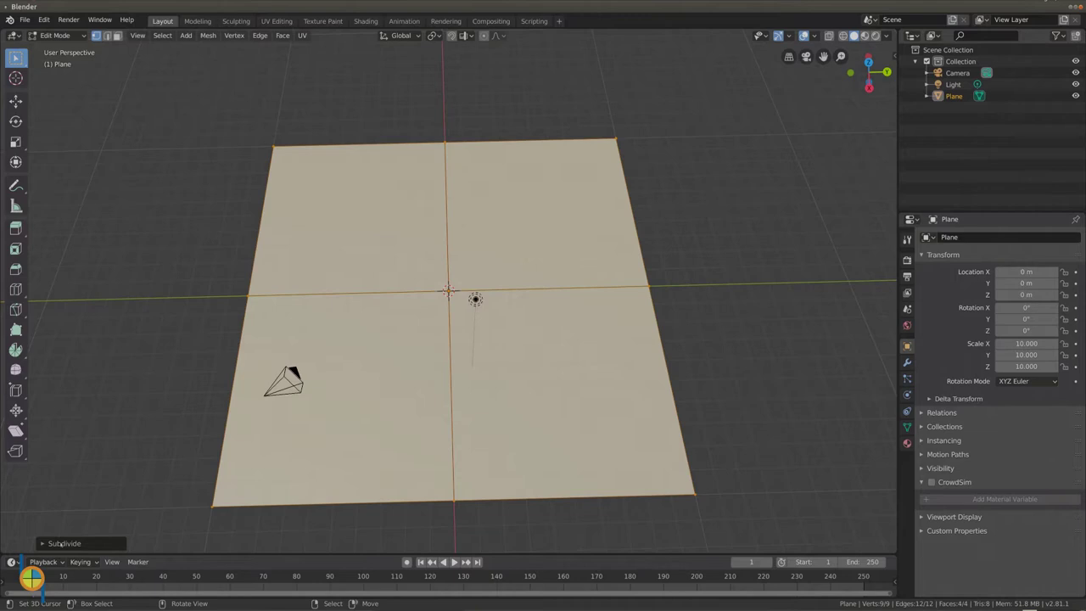
pyautogui.click(41, 543)
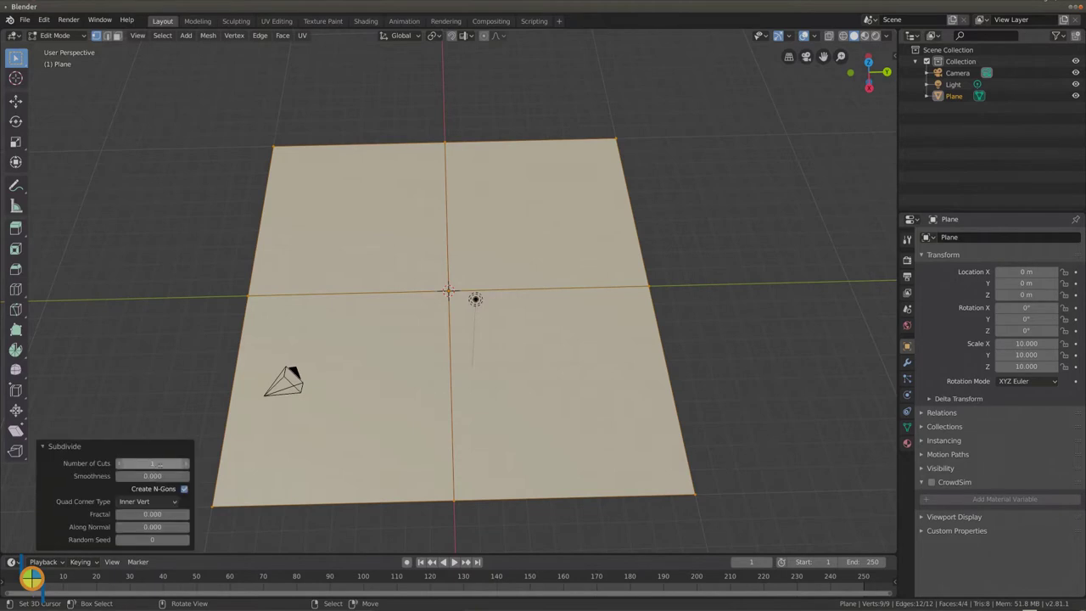
pyautogui.click(160, 463)
pyautogui.press('BackSpace')
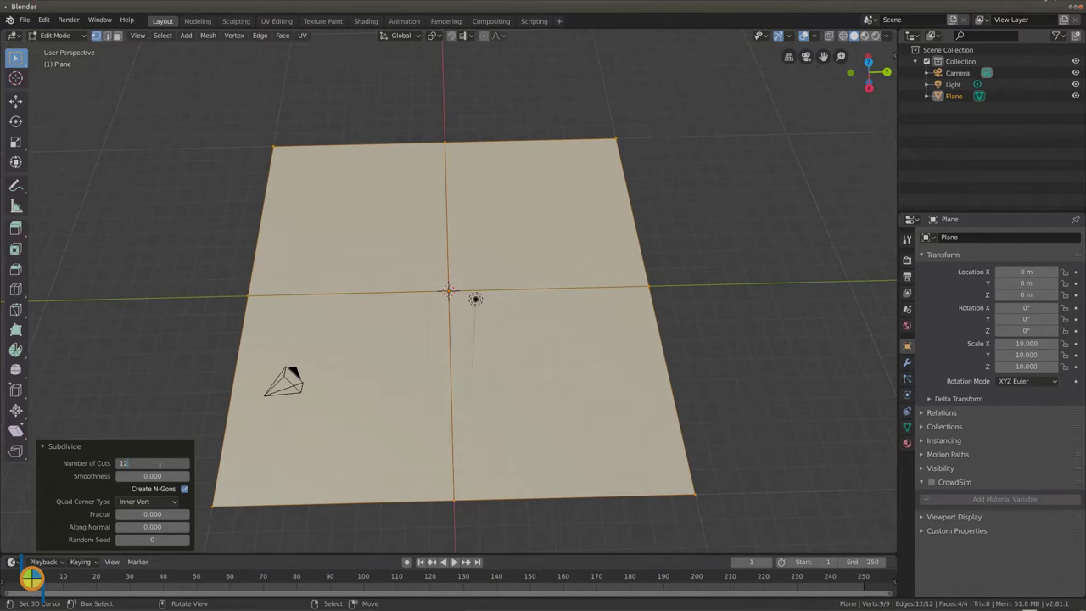
pyautogui.write('12')
pyautogui.press('Return')
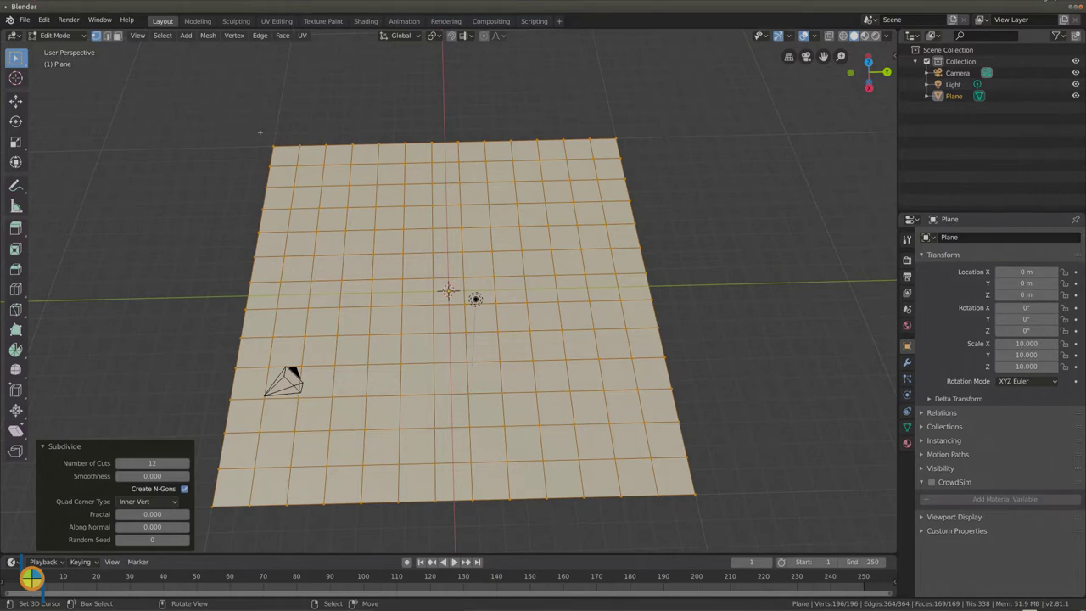
# Step: Select the peak vertices in the upper grid, test-raise them on Z, then undo the move
pyautogui.click(346, 207)
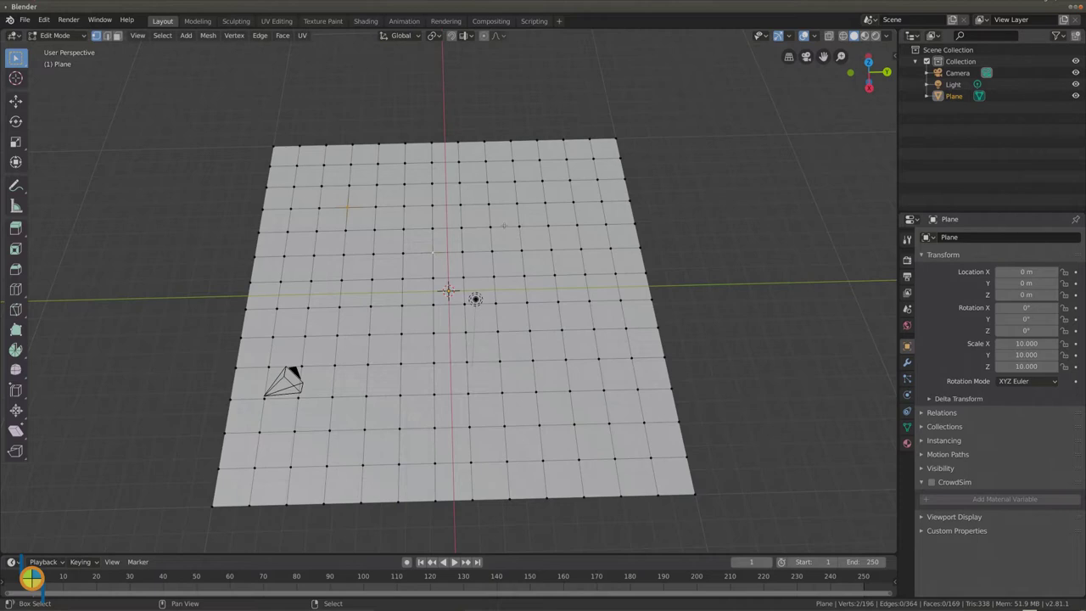
pyautogui.keyDown('shift'); pyautogui.click(432, 253); pyautogui.keyUp('shift')
pyautogui.click(16, 100)
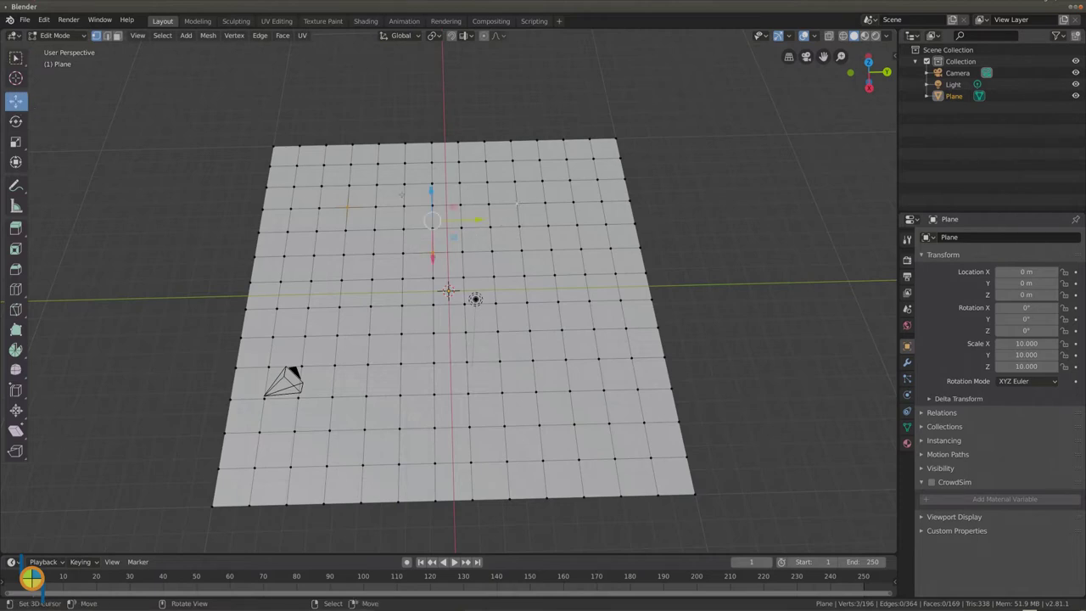
pyautogui.moveTo(426, 196)
pyautogui.mouseDown()
pyautogui.moveTo(426, 167)
pyautogui.moveTo(426, 180)
pyautogui.mouseUp()
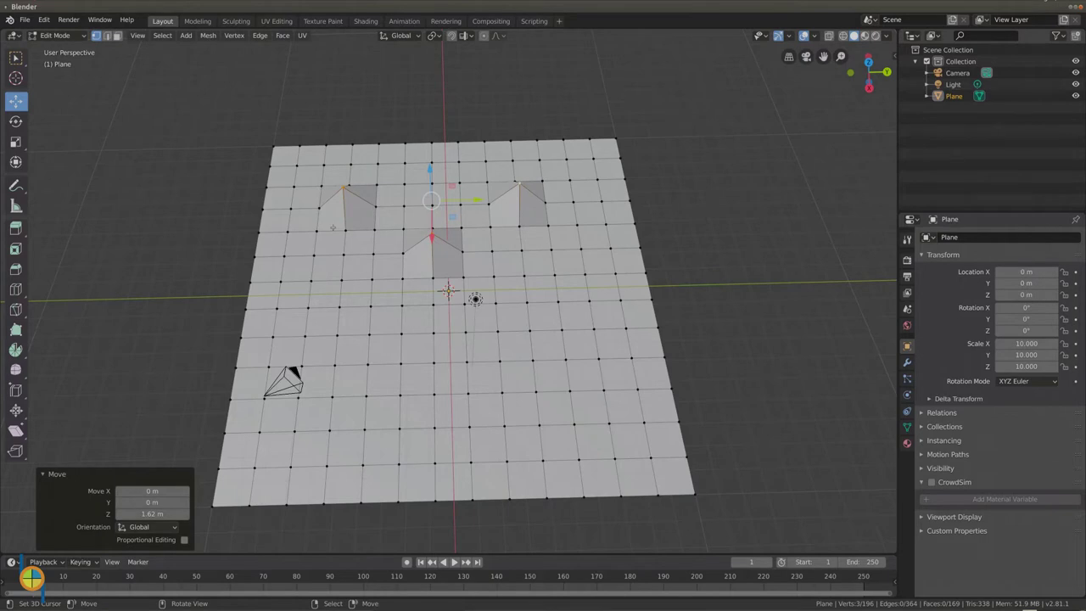
pyautogui.hotkey('ctrl', 'z')
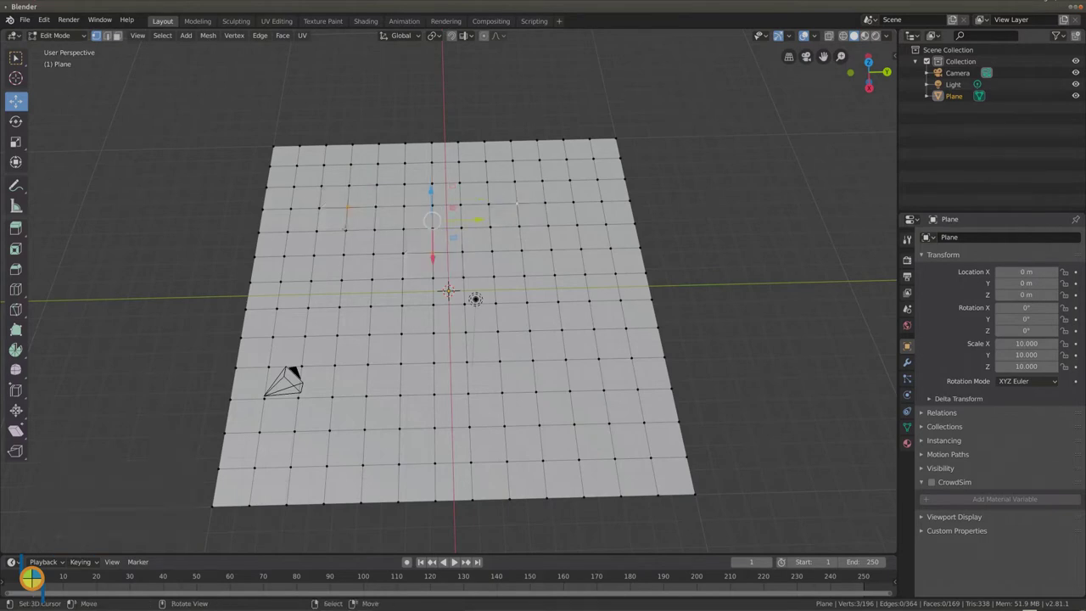
# Step: Turn on proportional editing and start lifting the peak vertices along Z
pyautogui.click(483, 35)
pyautogui.click(484, 35)
pyautogui.moveTo(430, 193); pyautogui.dragTo(430, 160)
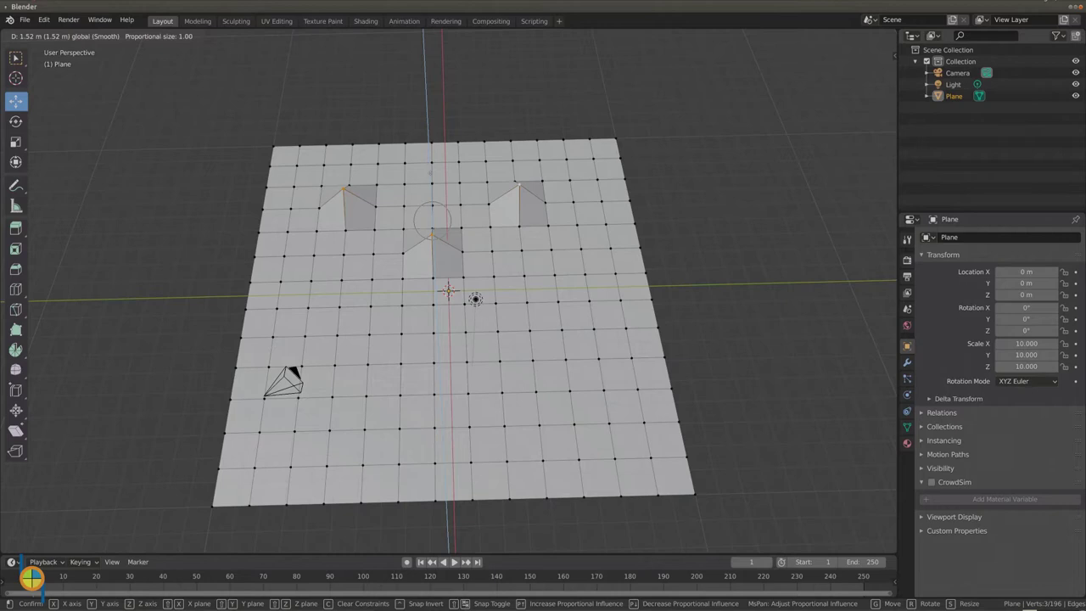
# Step: Set proportional size to about 4.6 and raise the peaks 3.53 m
pyautogui.scroll(-9, 430, 161)
pyautogui.moveTo(430, 161); pyautogui.dragTo(430, 127)
pyautogui.scroll(-4, 430, 160)
pyautogui.scroll(-2, 430, 146)
pyautogui.scroll(-2, 430, 136)
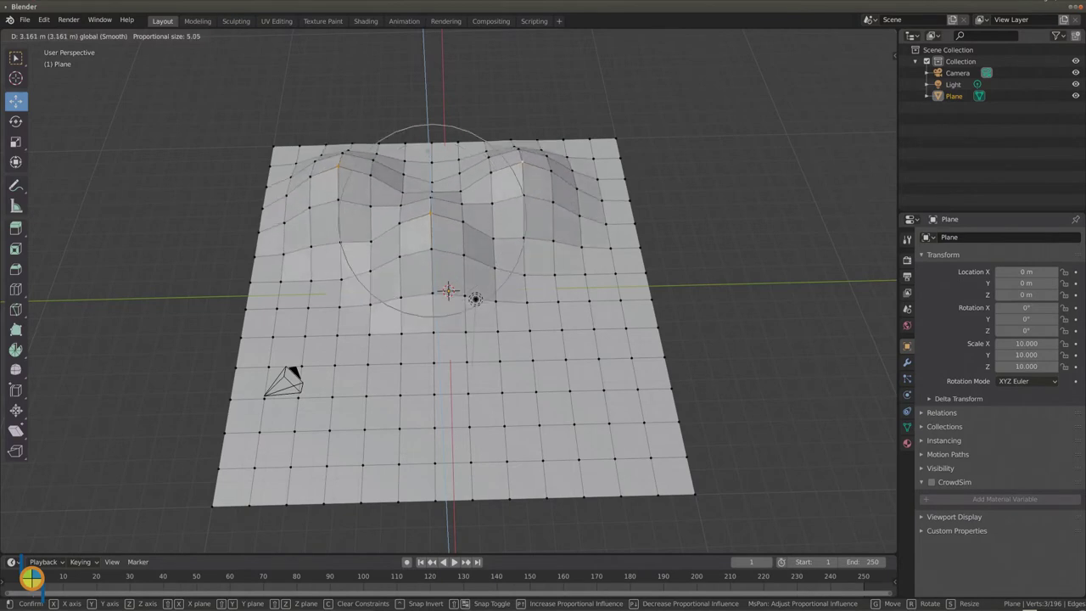
pyautogui.scroll(2, 430, 128)
pyautogui.scroll(-2, 430, 127)
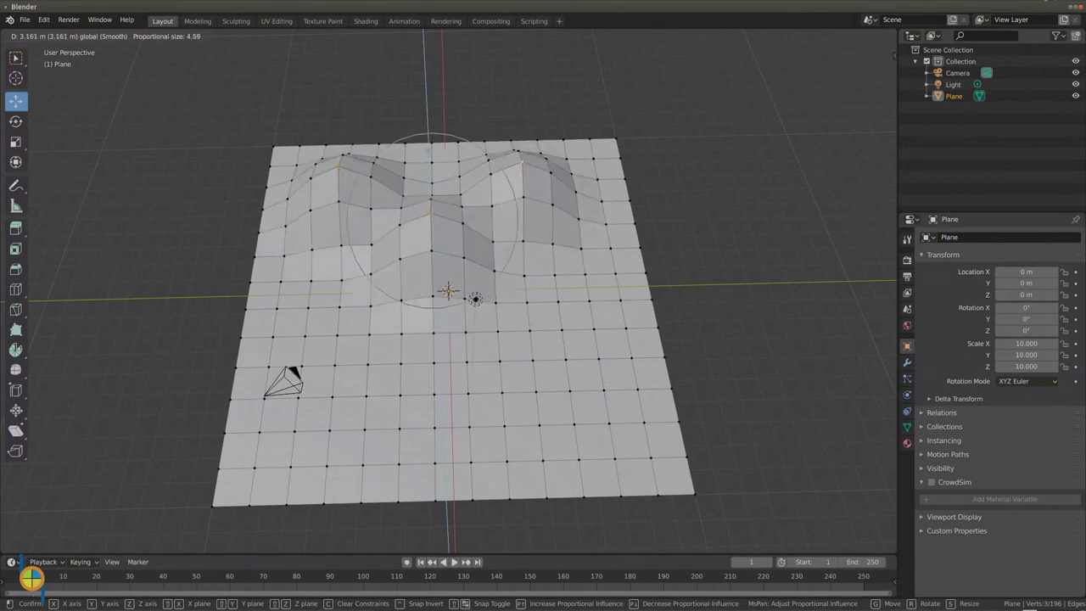
pyautogui.scroll(3, 430, 128)
pyautogui.scroll(-2, 430, 127)
pyautogui.moveTo(430, 127); pyautogui.dragTo(430, 120)
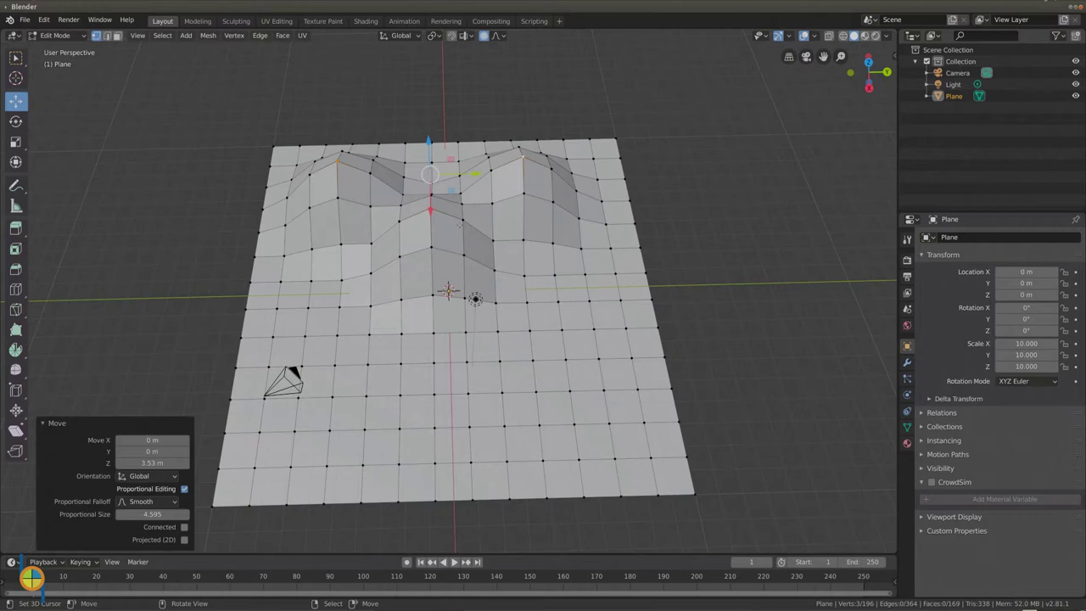
pyautogui.moveTo(458, 339); pyautogui.dragTo(462, 291, button='middle')
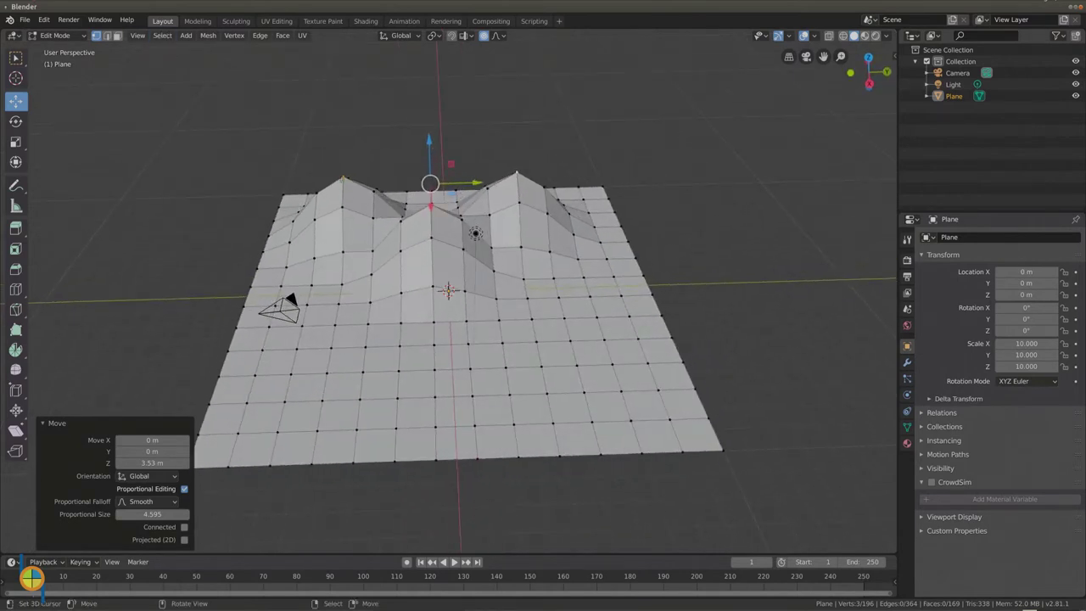
# Step: Return to Object Mode and orbit around the landscape
pyautogui.click(54, 35)
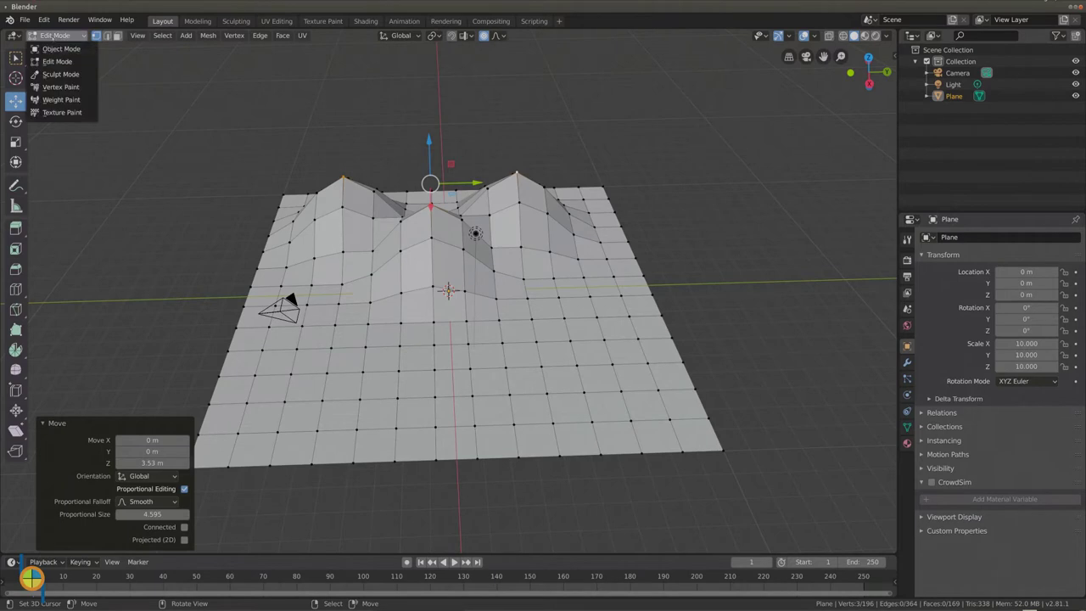
pyautogui.click(54, 37)
pyautogui.moveTo(407, 283)
pyautogui.mouseDown(button='middle')
pyautogui.moveTo(416, 280)
pyautogui.moveTo(407, 279)
pyautogui.mouseUp(button='middle')
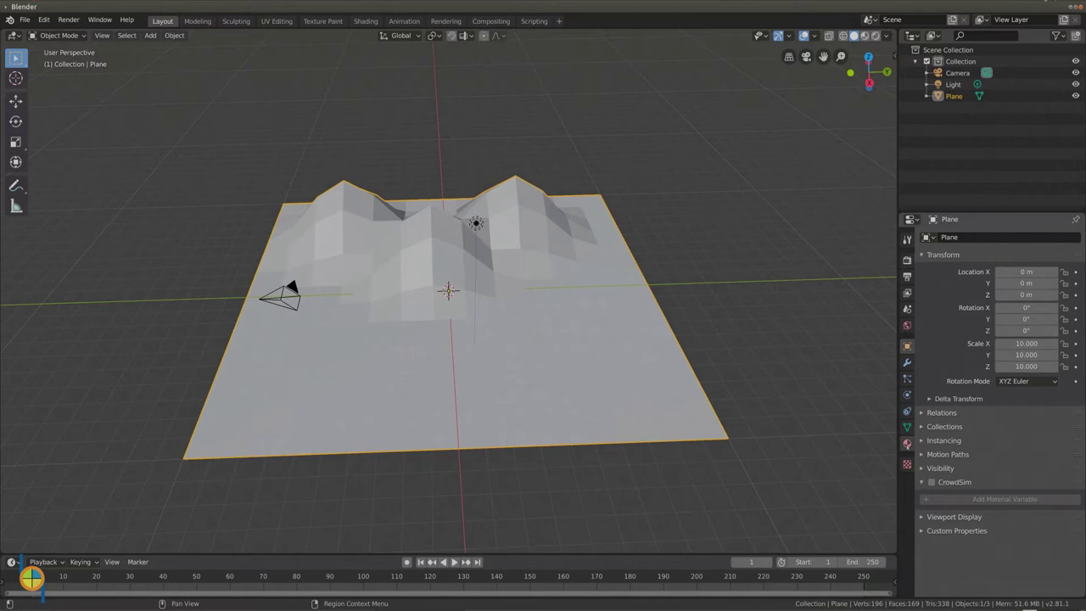
# Step: Add a new material to the plane and name it grass-green
pyautogui.click(907, 444)
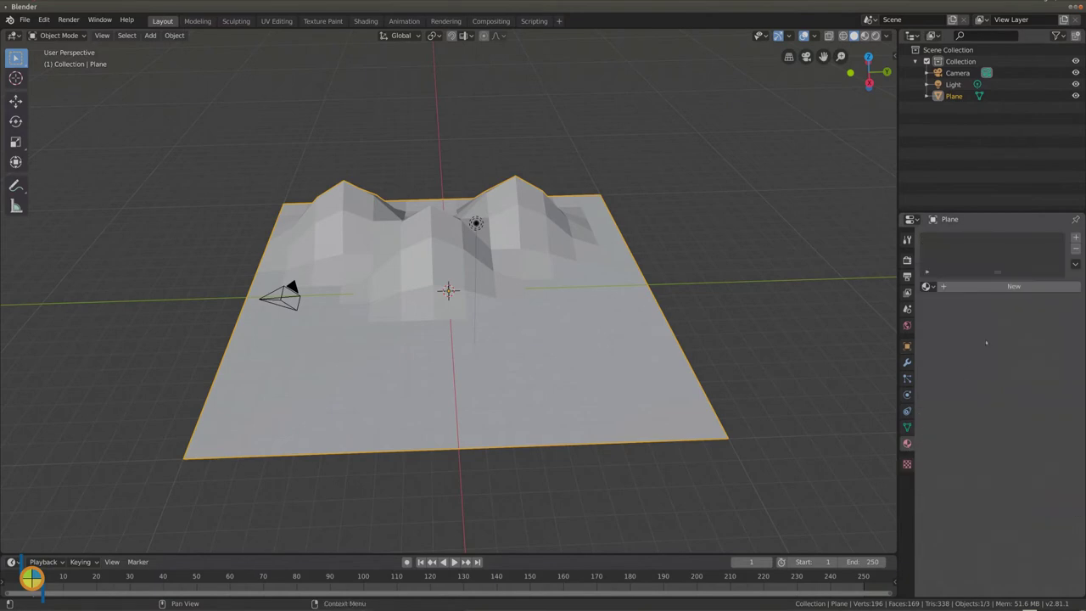
pyautogui.click(988, 289)
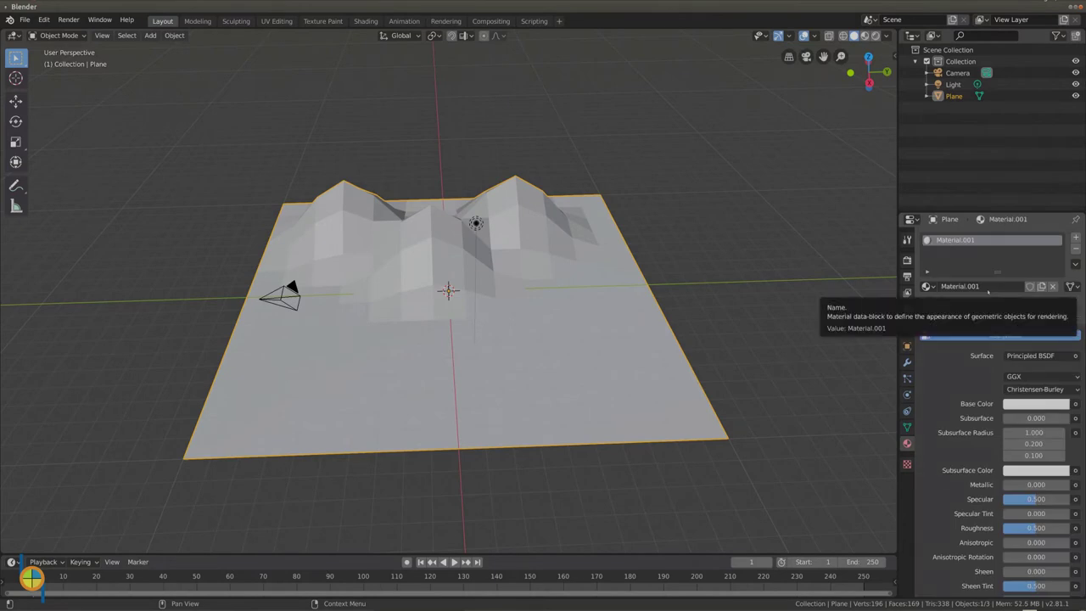
pyautogui.click(984, 286)
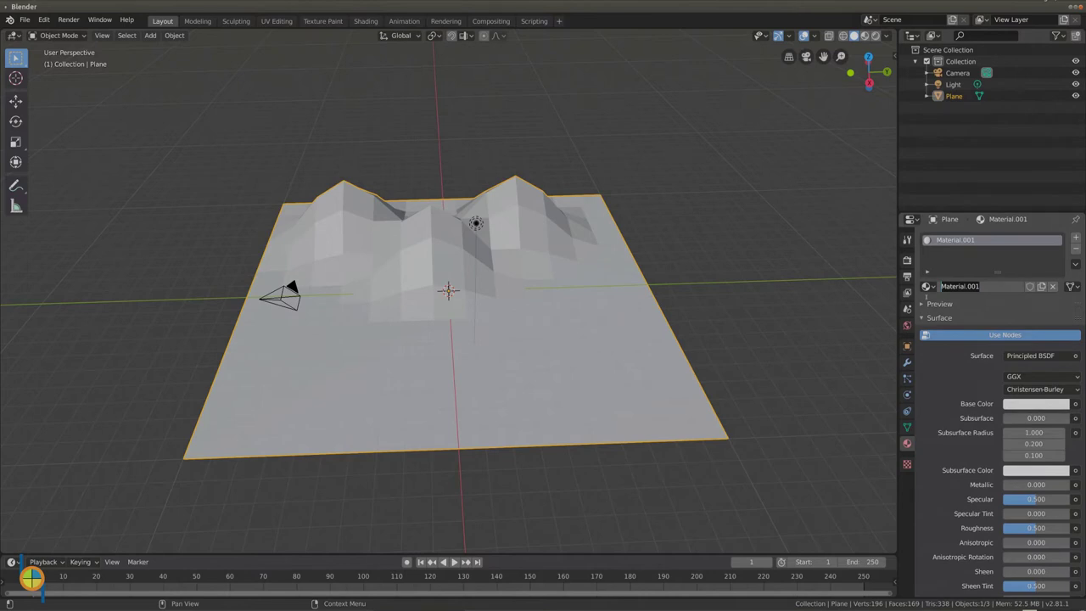
pyautogui.write('grass-green')
pyautogui.press('Return')
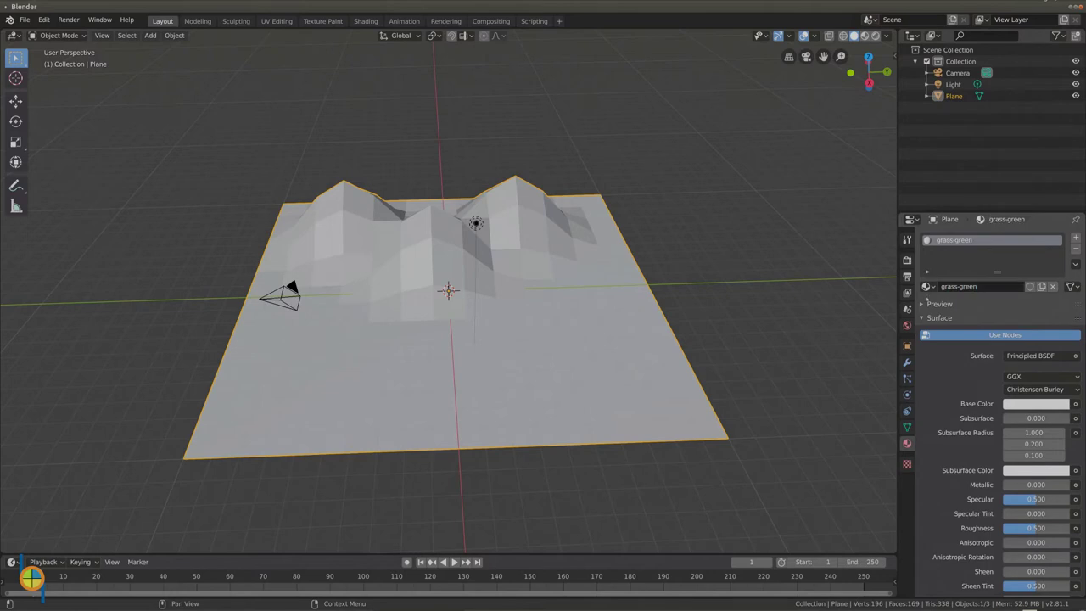
# Step: Turn off Use Nodes and make grass-green's base colour green (H 0.295, S 0.570, V 0.943)
pyautogui.click(1004, 335)
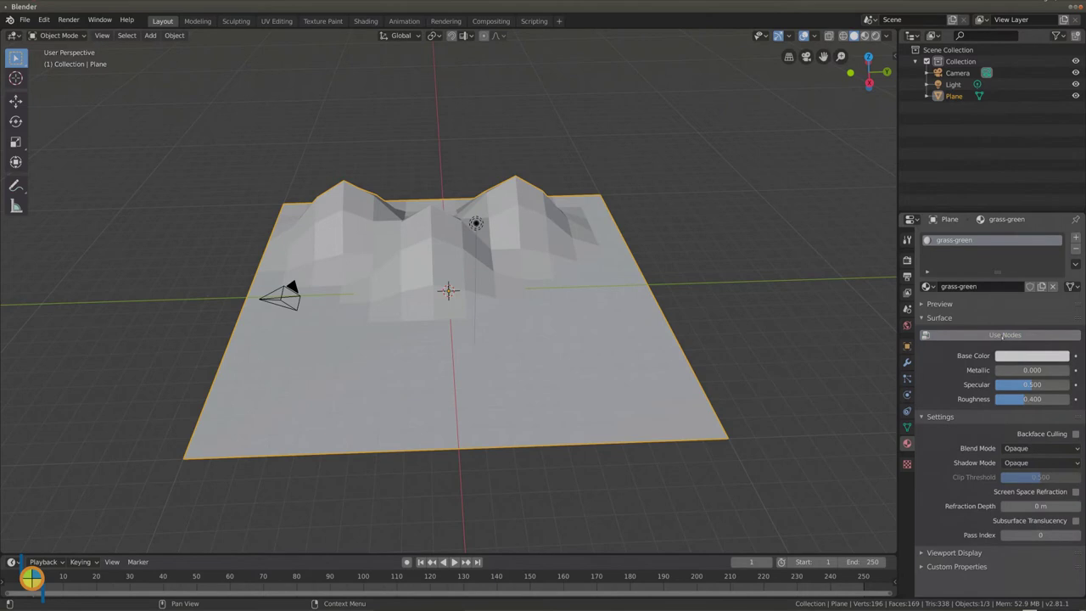
pyautogui.click(1011, 355)
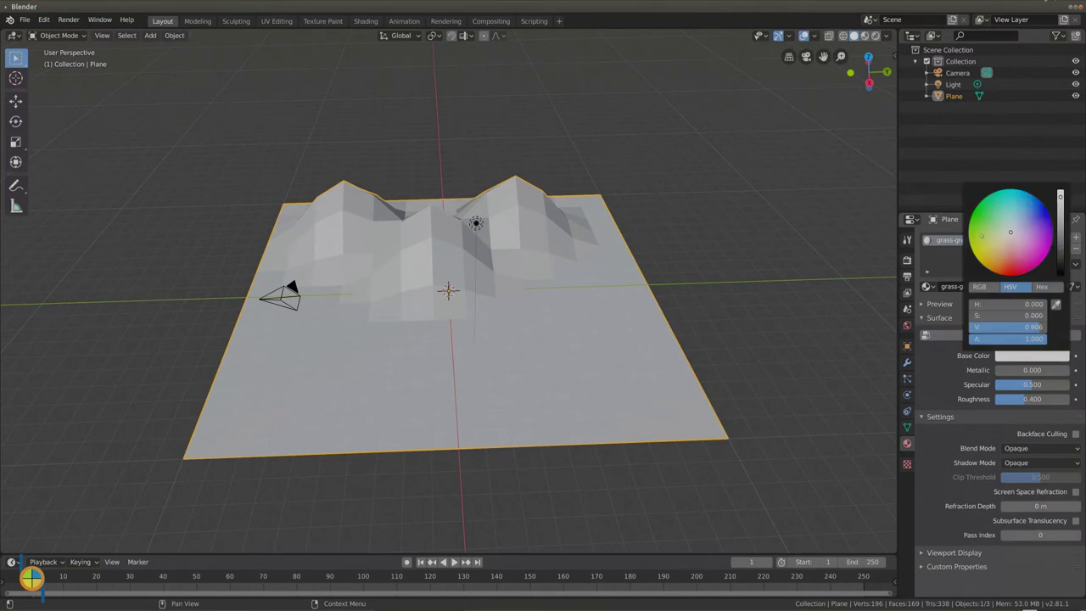
pyautogui.click(989, 229)
pyautogui.moveTo(989, 229); pyautogui.dragTo(988, 225)
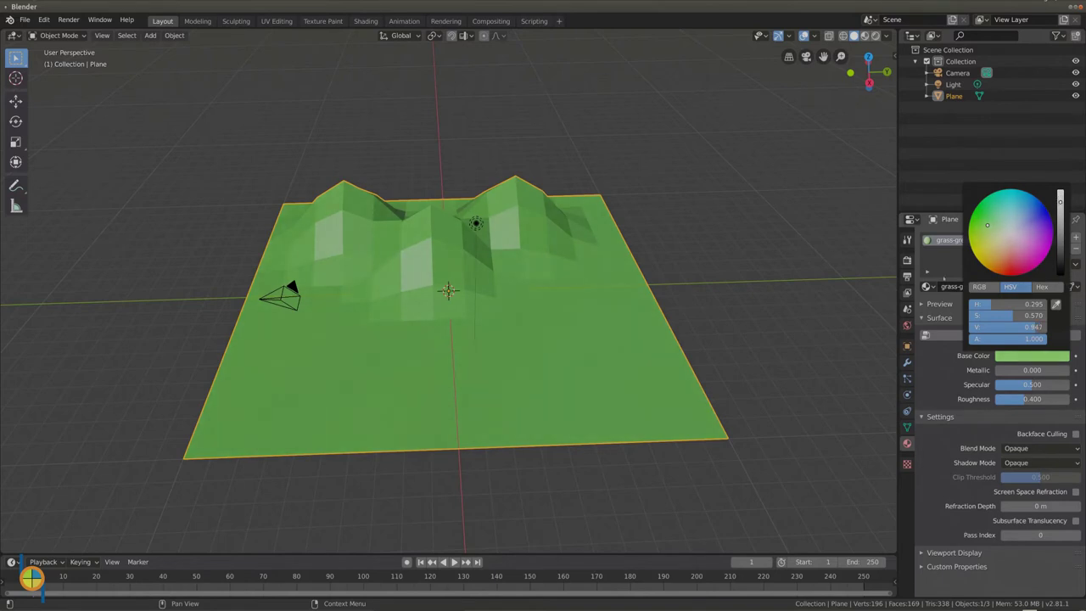
pyautogui.moveTo(794, 379); pyautogui.dragTo(790, 376, button='middle')
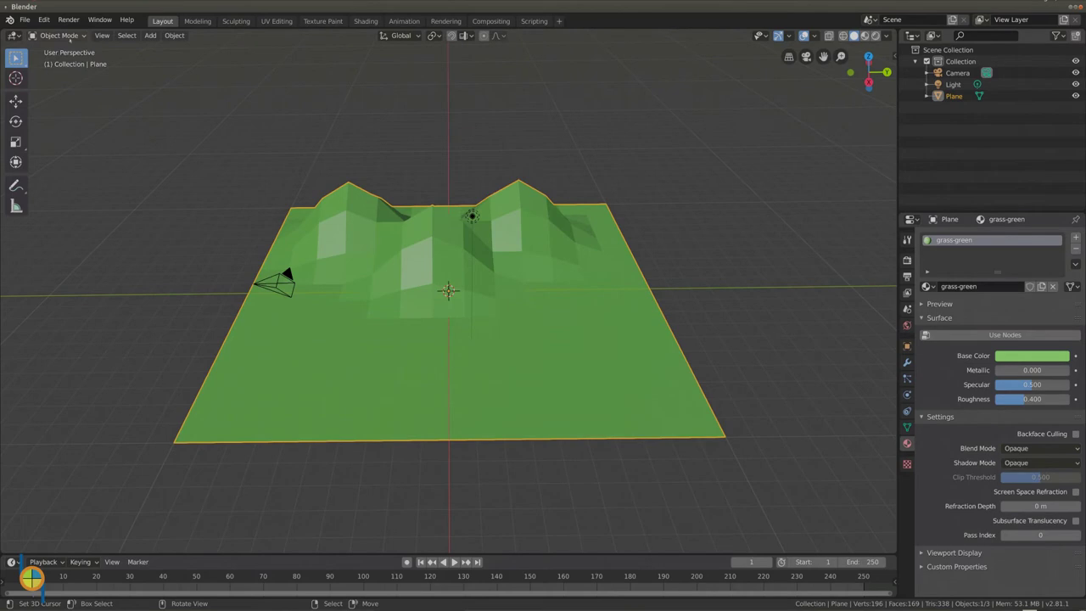
# Step: Enter Edit Mode with face select and box-select the front mountain faces
pyautogui.click(69, 37)
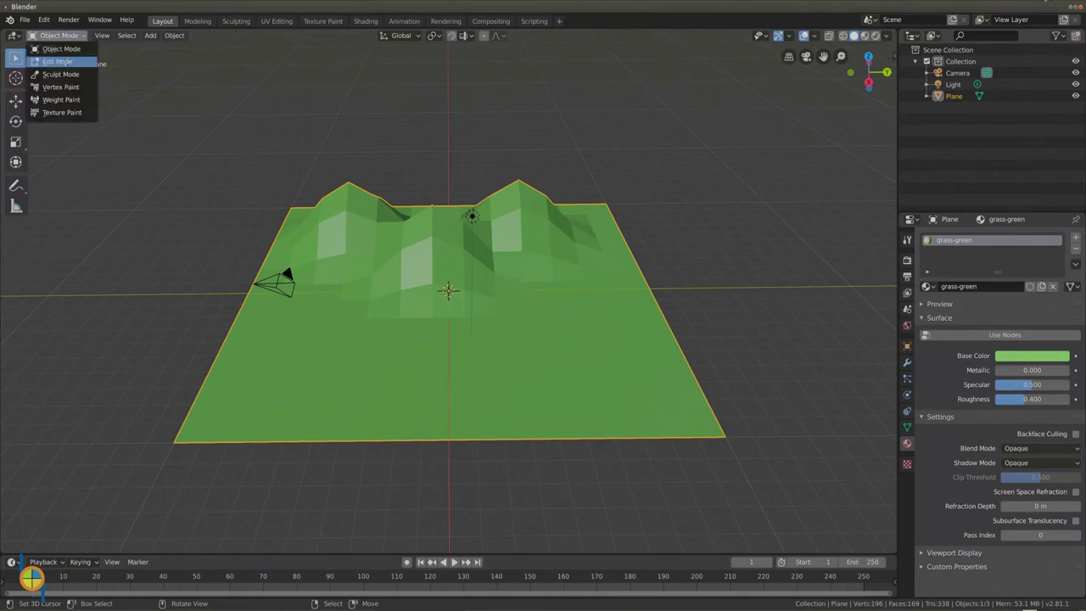
pyautogui.click(60, 61)
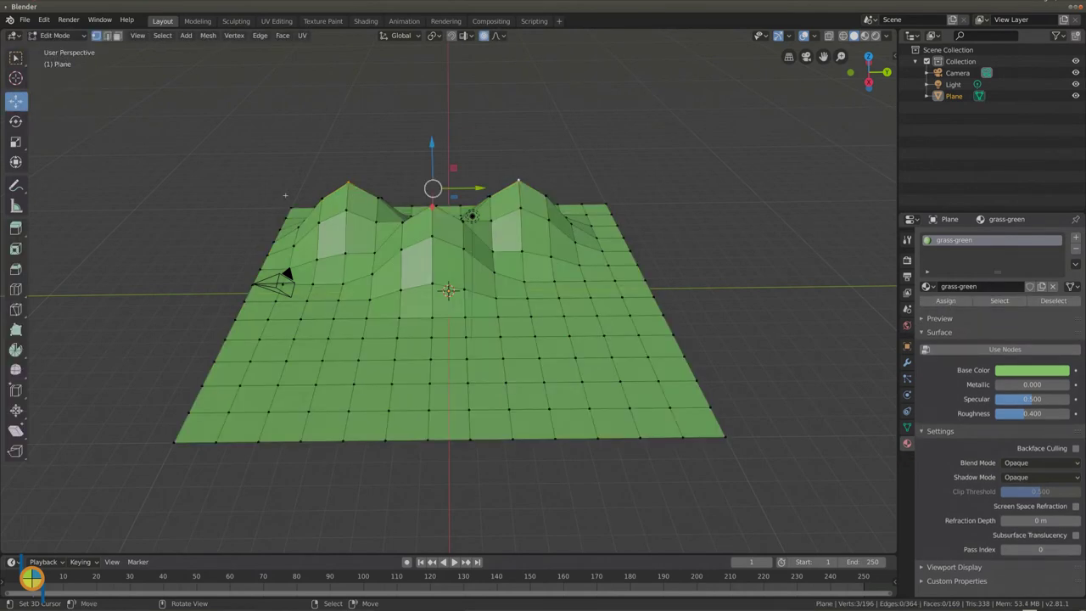
pyautogui.click(117, 36)
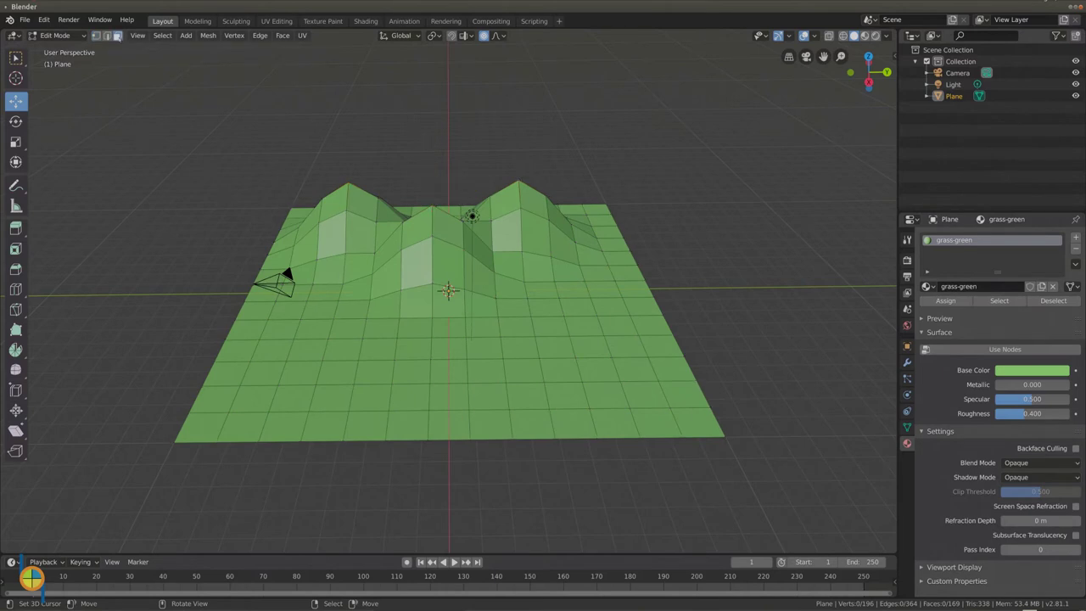
pyautogui.moveTo(212, 115); pyautogui.dragTo(286, 156, button='middle')
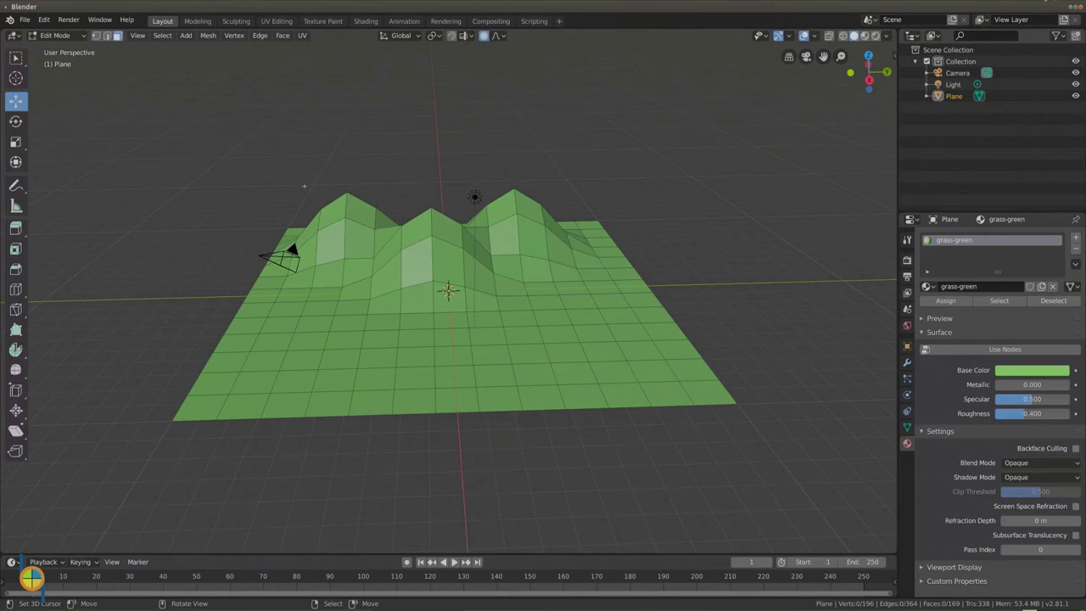
pyautogui.press('b')
pyautogui.moveTo(320, 185); pyautogui.dragTo(555, 286)
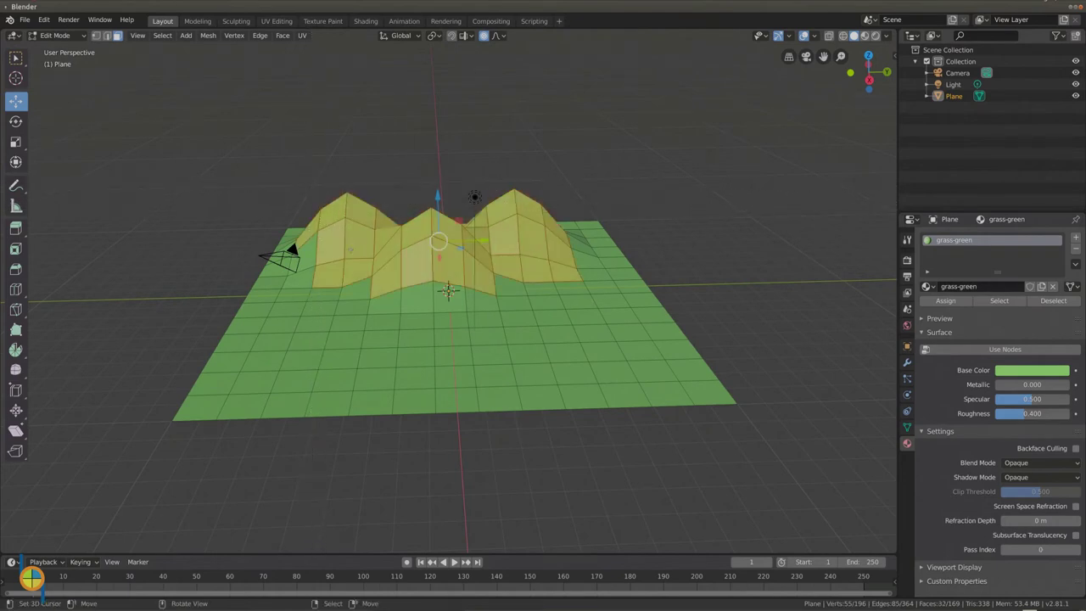
# Step: From behind, box-select more mountain faces and add mountain-base and hilltop faces
pyautogui.moveTo(556, 286); pyautogui.dragTo(763, 306, button='middle')
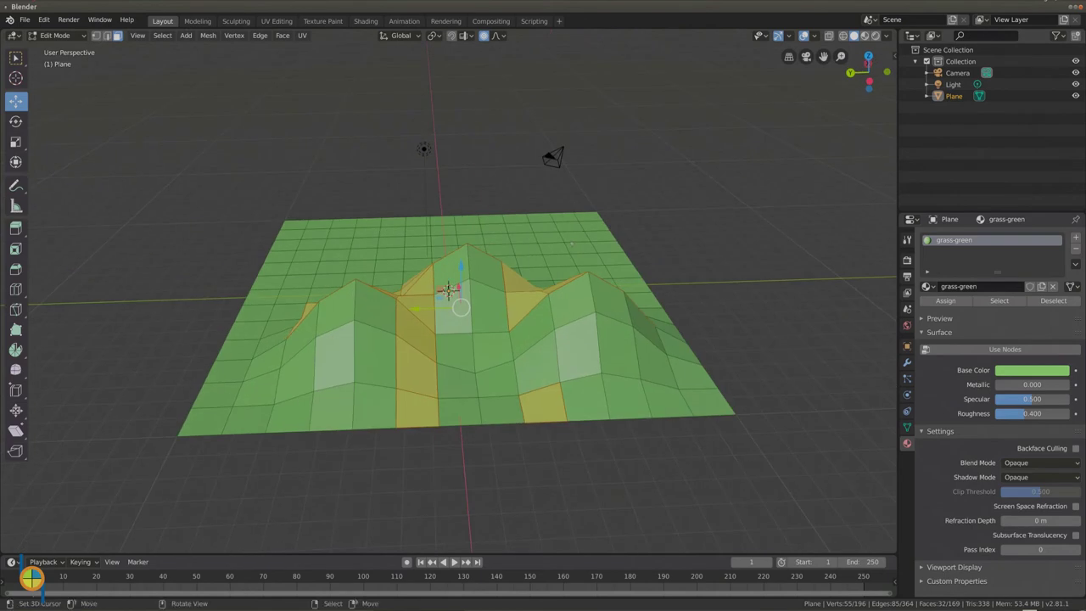
pyautogui.press('b')
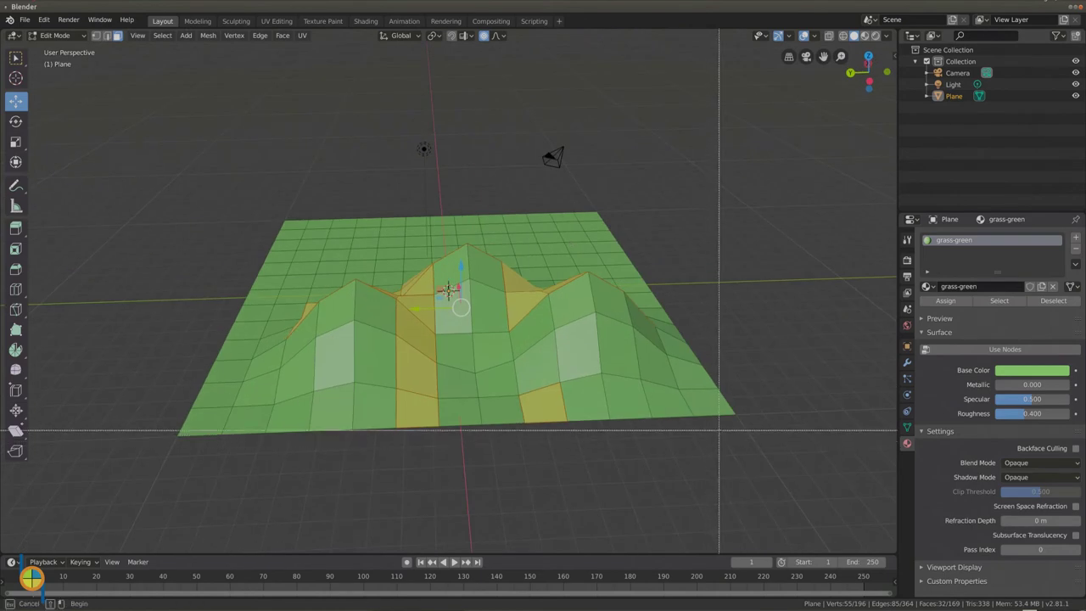
pyautogui.moveTo(718, 430); pyautogui.dragTo(311, 314)
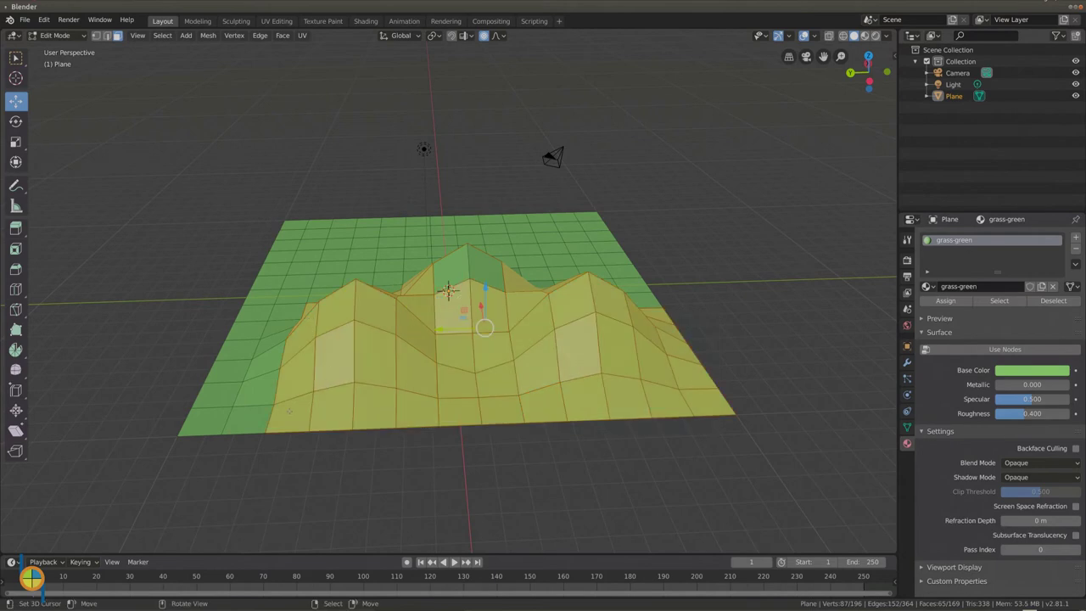
pyautogui.keyDown('shift'); pyautogui.click(248, 420); pyautogui.keyUp('shift')
pyautogui.keyDown('shift'); pyautogui.click(254, 392); pyautogui.keyUp('shift')
pyautogui.keyDown('shift'); pyautogui.click(259, 366); pyautogui.keyUp('shift')
pyautogui.keyDown('shift'); pyautogui.click(263, 340); pyautogui.keyUp('shift')
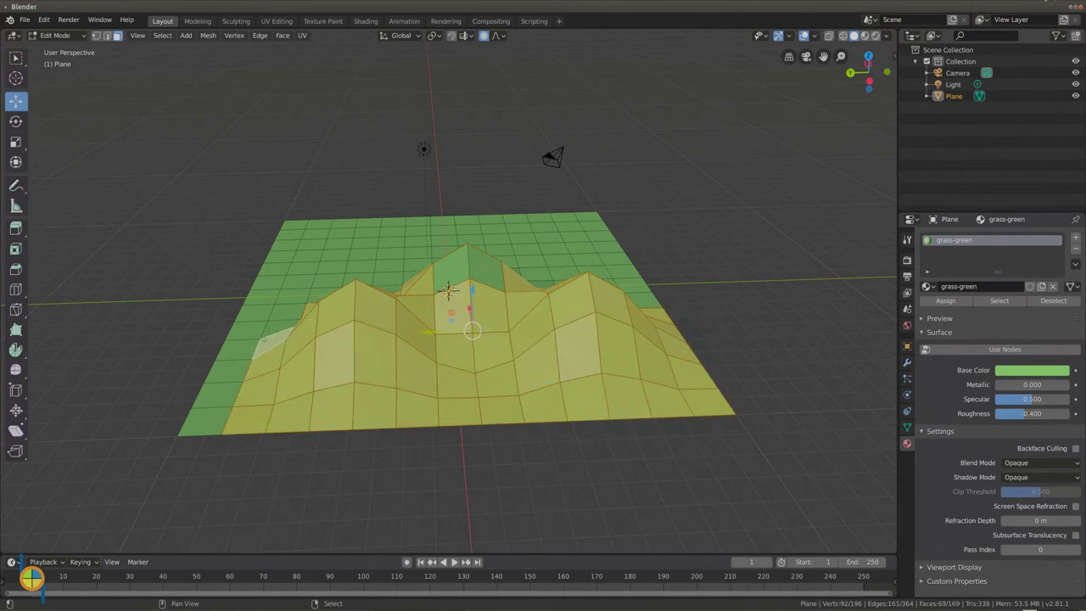
pyautogui.keyDown('shift'); pyautogui.click(451, 267); pyautogui.keyUp('shift')
pyautogui.keyDown('shift'); pyautogui.click(487, 270); pyautogui.keyUp('shift')
pyautogui.moveTo(487, 269); pyautogui.dragTo(655, 339, button='middle')
# Step: From the front, add the remaining slope and lower hill faces to the selection
pyautogui.keyDown('shift'); pyautogui.click(296, 255); pyautogui.keyUp('shift')
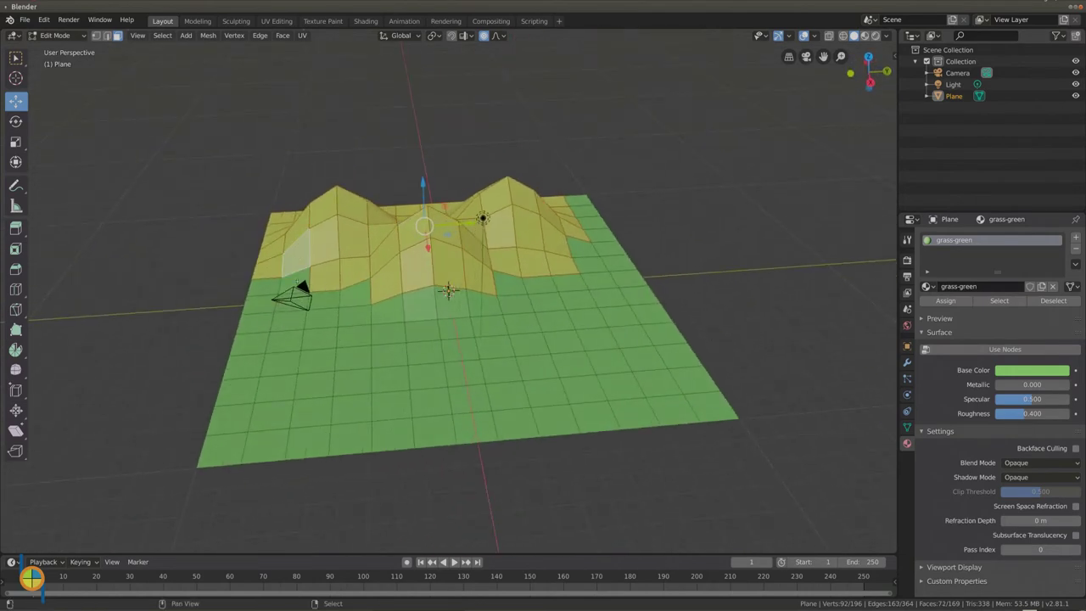
pyautogui.keyDown('shift'); pyautogui.click(293, 280); pyautogui.keyUp('shift')
pyautogui.keyDown('shift'); pyautogui.click(354, 294); pyautogui.keyUp('shift')
pyautogui.keyDown('shift'); pyautogui.click(490, 309); pyautogui.keyUp('shift')
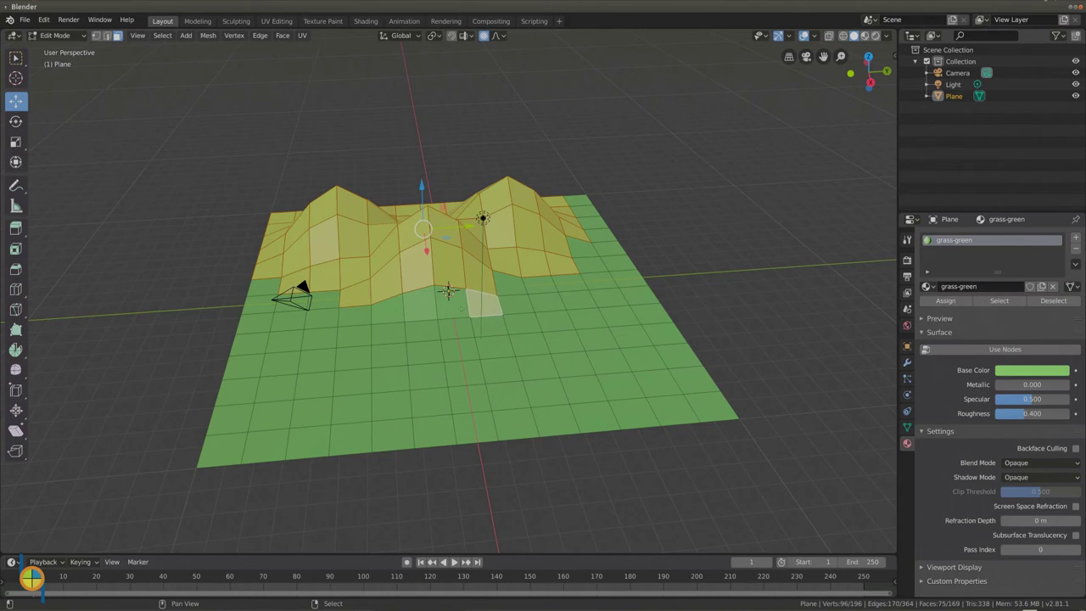
pyautogui.keyDown('shift'); pyautogui.click(454, 307); pyautogui.keyUp('shift')
pyautogui.keyDown('shift'); pyautogui.click(420, 309); pyautogui.keyUp('shift')
pyautogui.keyDown('shift'); pyautogui.click(385, 320); pyautogui.keyUp('shift')
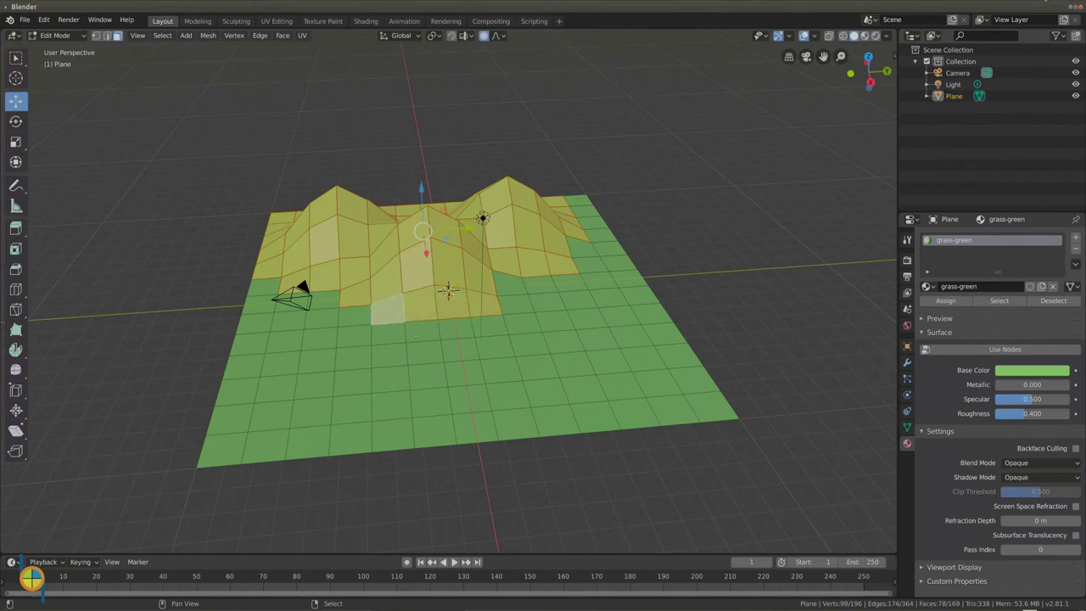
pyautogui.keyDown('shift'); pyautogui.click(422, 329); pyautogui.keyUp('shift')
pyautogui.keyDown('shift'); pyautogui.click(457, 330); pyautogui.keyUp('shift')
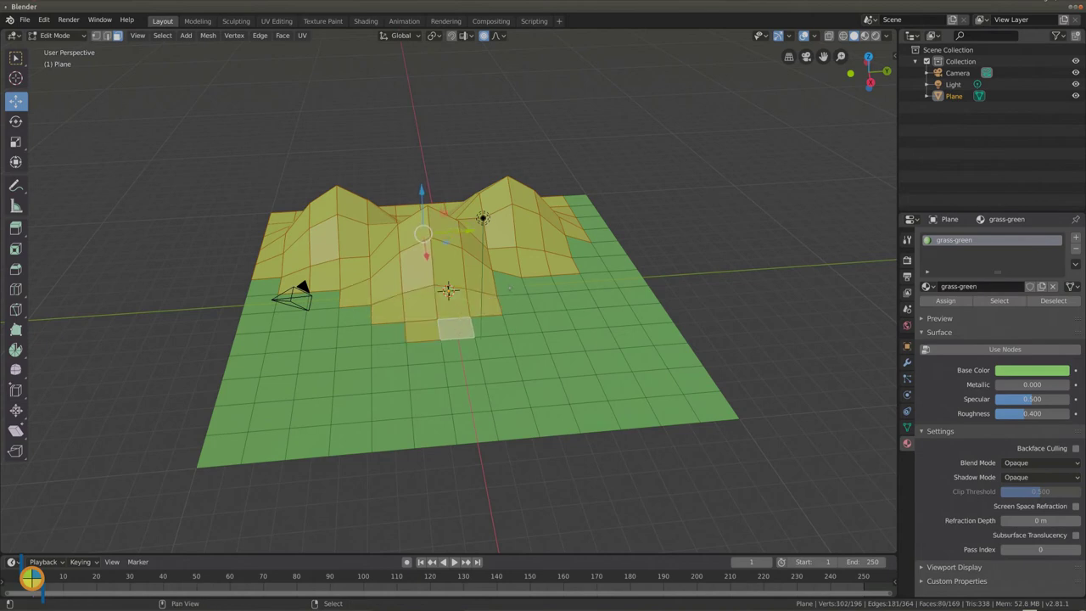
pyautogui.keyDown('shift'); pyautogui.click(509, 284); pyautogui.keyUp('shift')
pyautogui.moveTo(397, 311); pyautogui.dragTo(567, 273, button='middle')
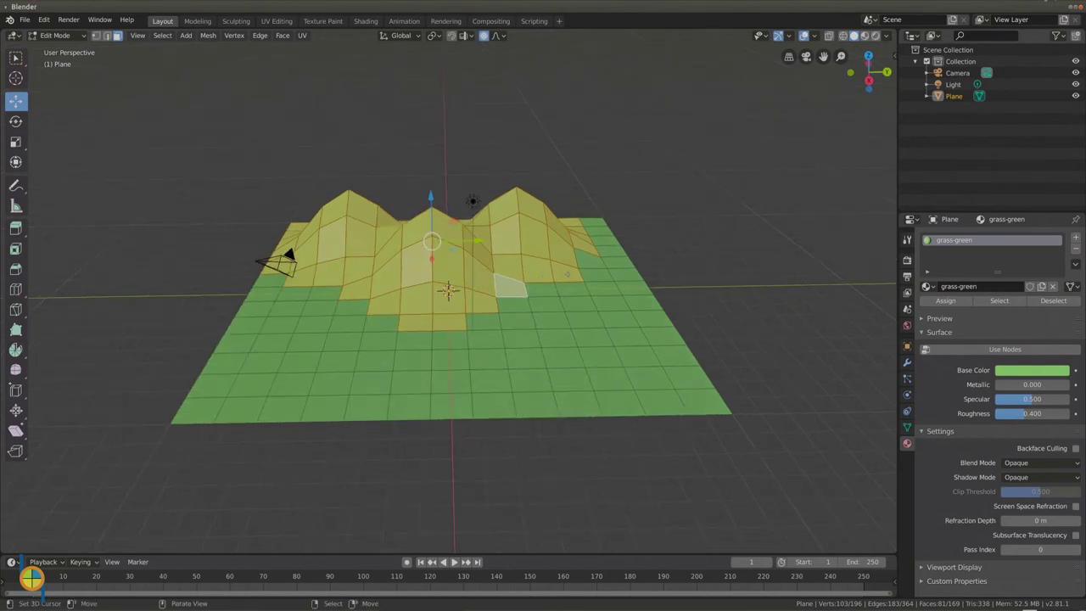
pyautogui.keyDown('shift'); pyautogui.click(589, 258); pyautogui.keyUp('shift')
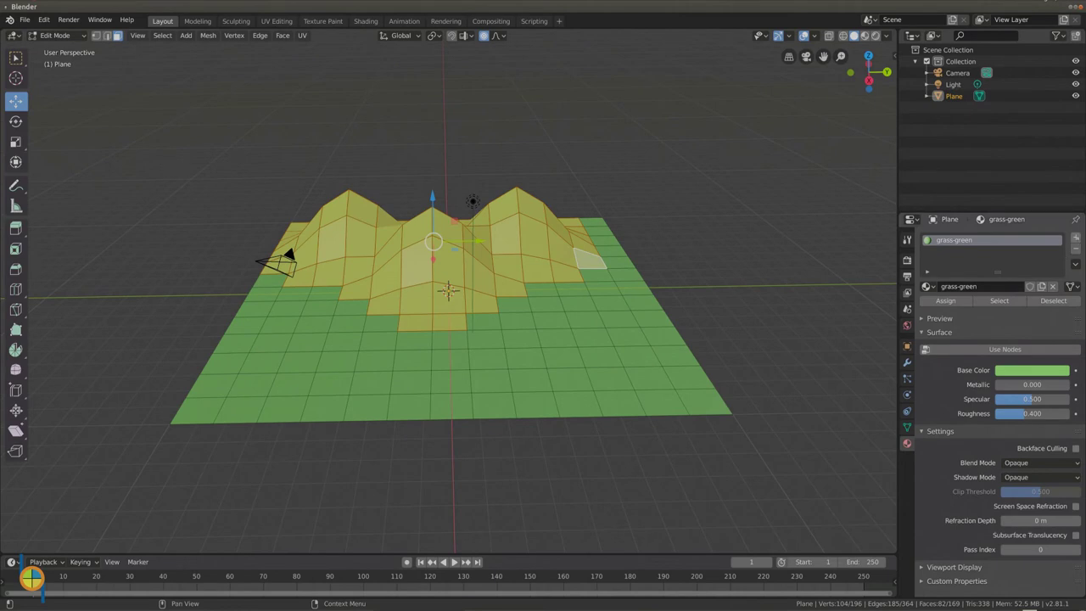
# Step: Add a second material slot holding a new material named mountain-brown
pyautogui.click(1076, 239)
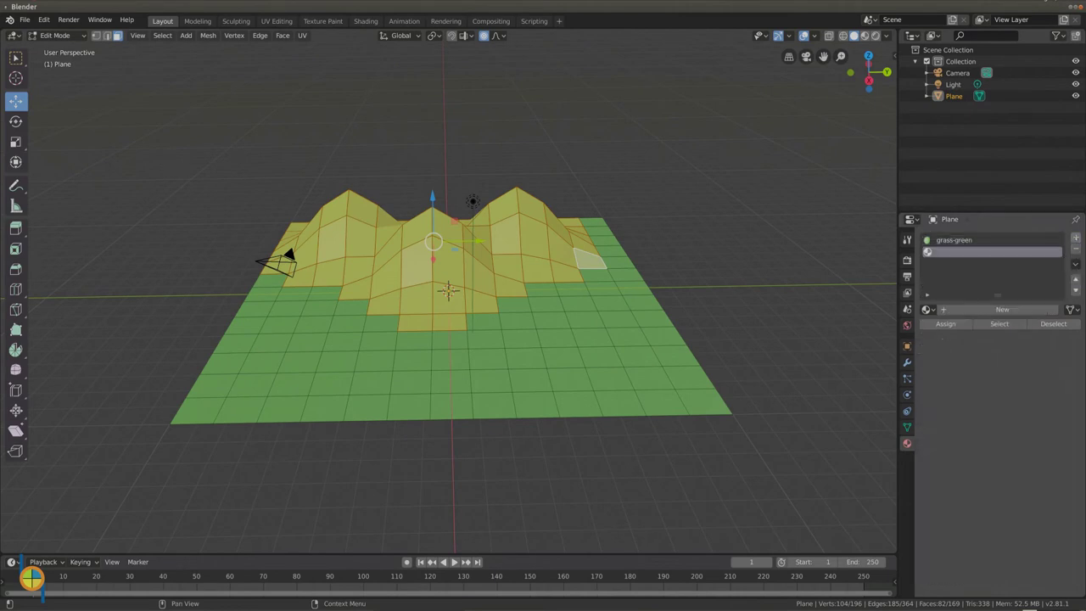
pyautogui.click(1002, 309)
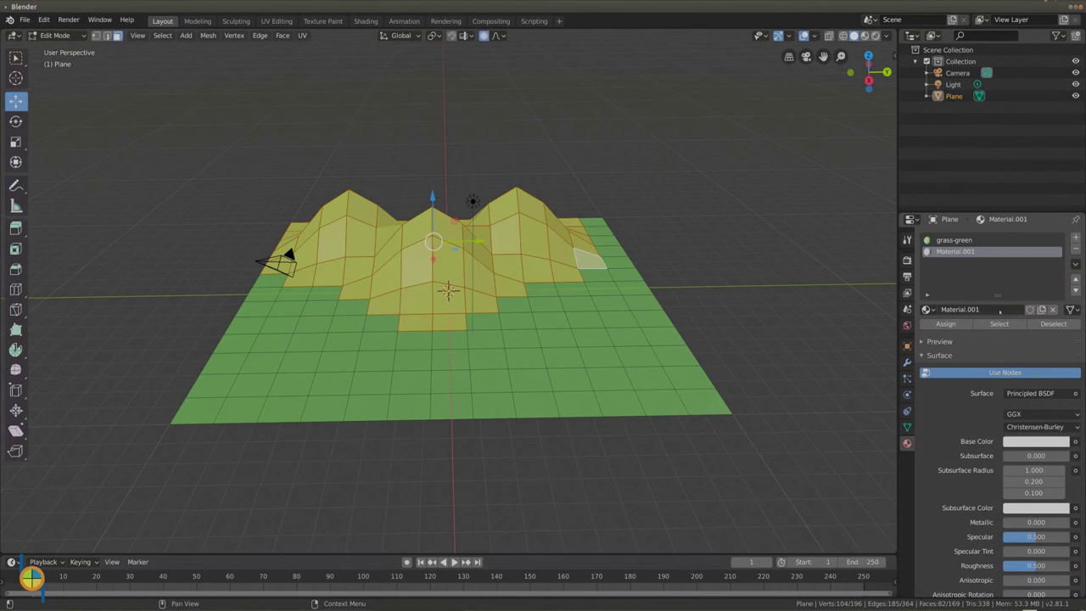
pyautogui.doubleClick(985, 309)
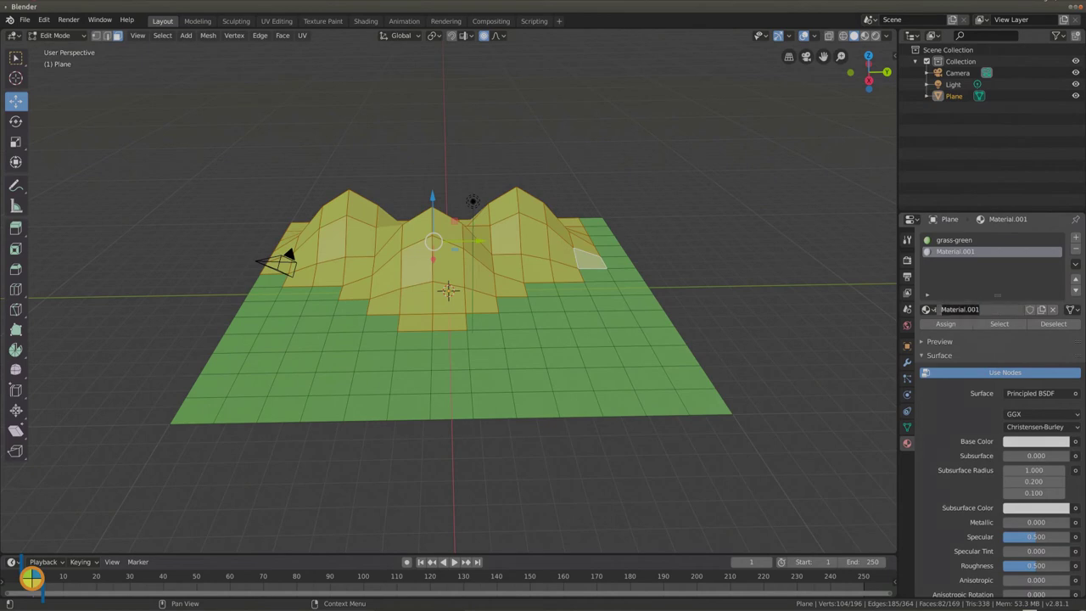
pyautogui.write('mountain-brwow')
pyautogui.press('BackSpace')
pyautogui.press('BackSpace')
pyautogui.press('BackSpace')
pyautogui.press('BackSpace')
pyautogui.write('own')
pyautogui.press('Return')
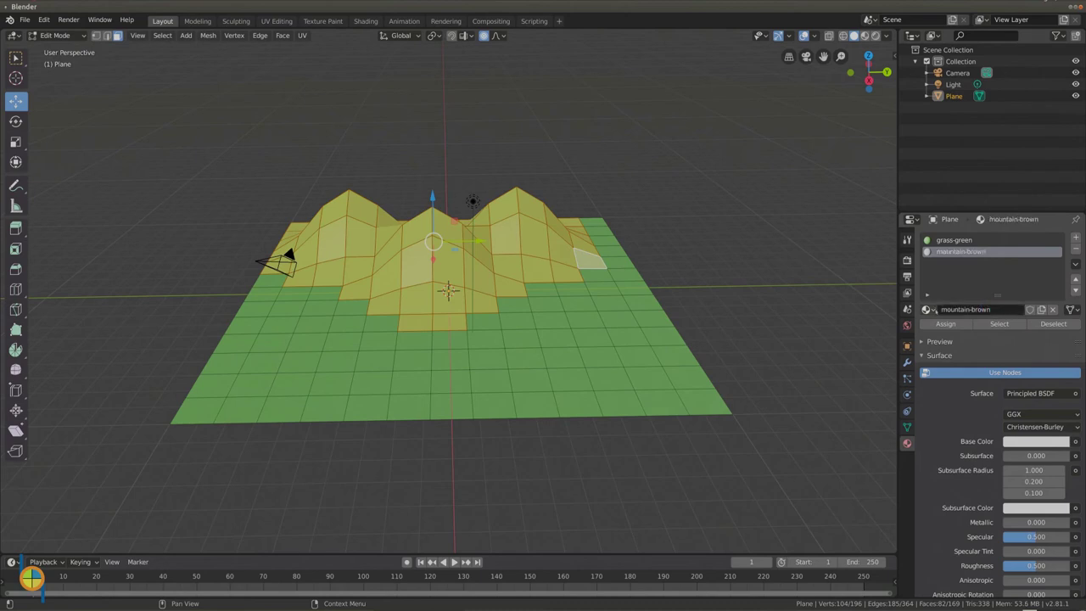
# Step: Turn off Use Nodes, colour mountain-brown brown (H 0.035, S 0.492, V 0.533), and assign it to the selected faces
pyautogui.click(1005, 373)
pyautogui.click(1014, 392)
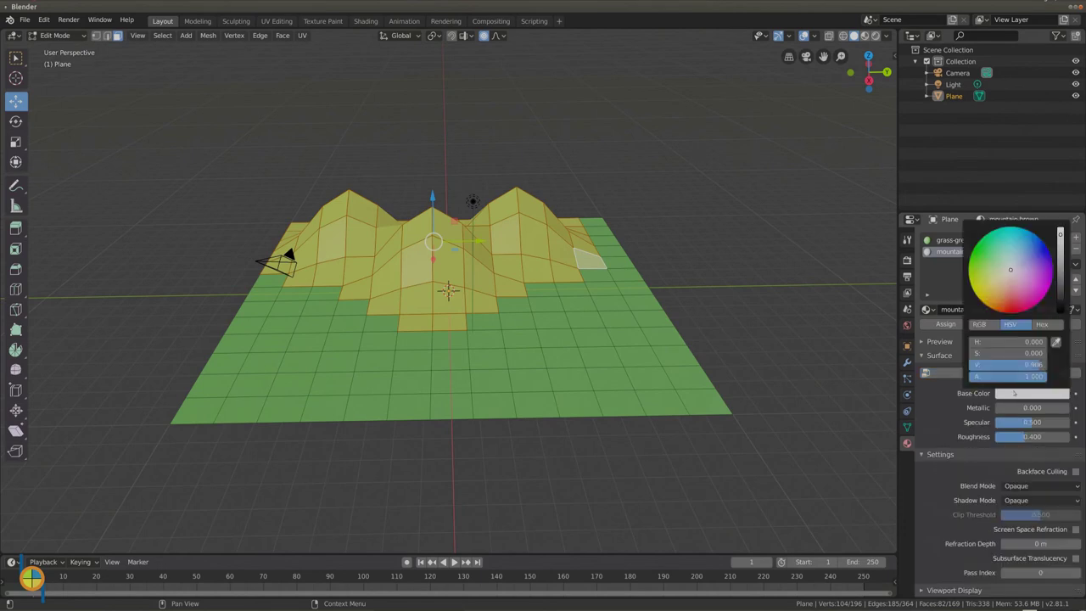
pyautogui.click(1006, 292)
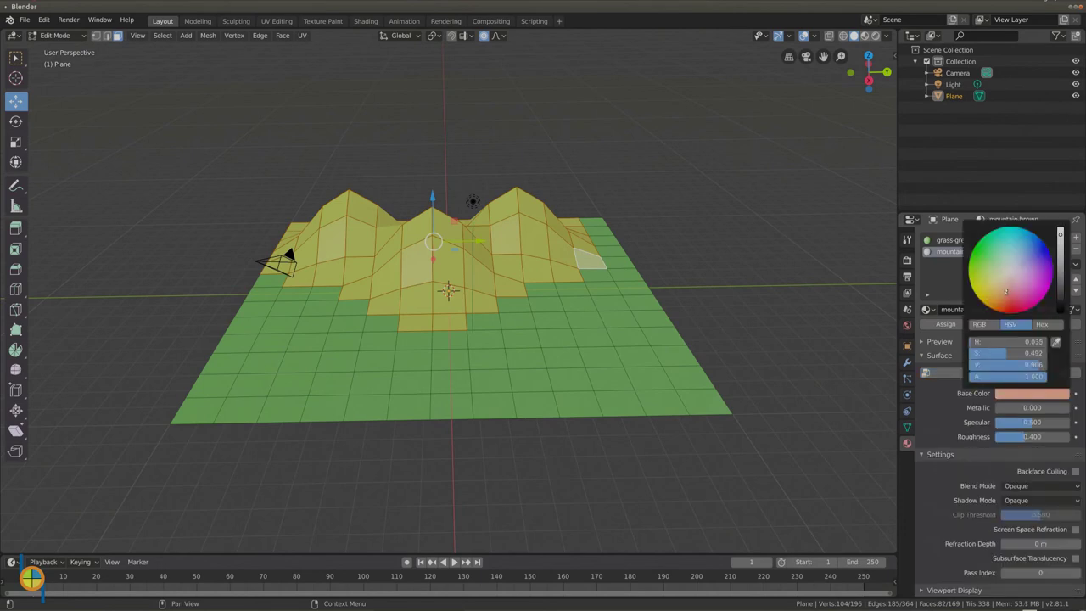
pyautogui.scroll(-7, 1006, 291)
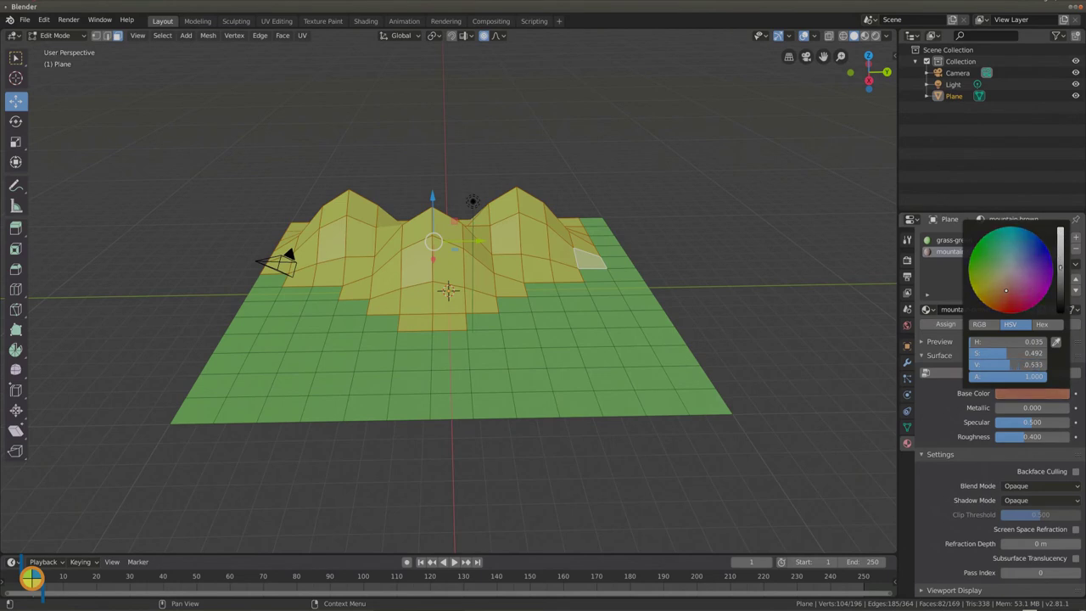
pyautogui.click(944, 324)
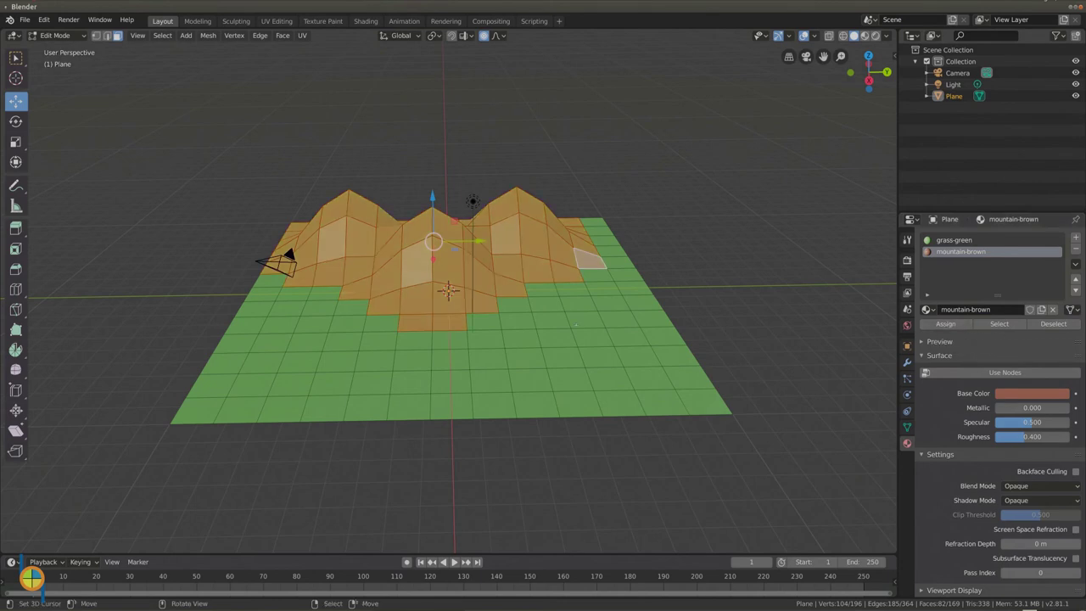
pyautogui.click(56, 34)
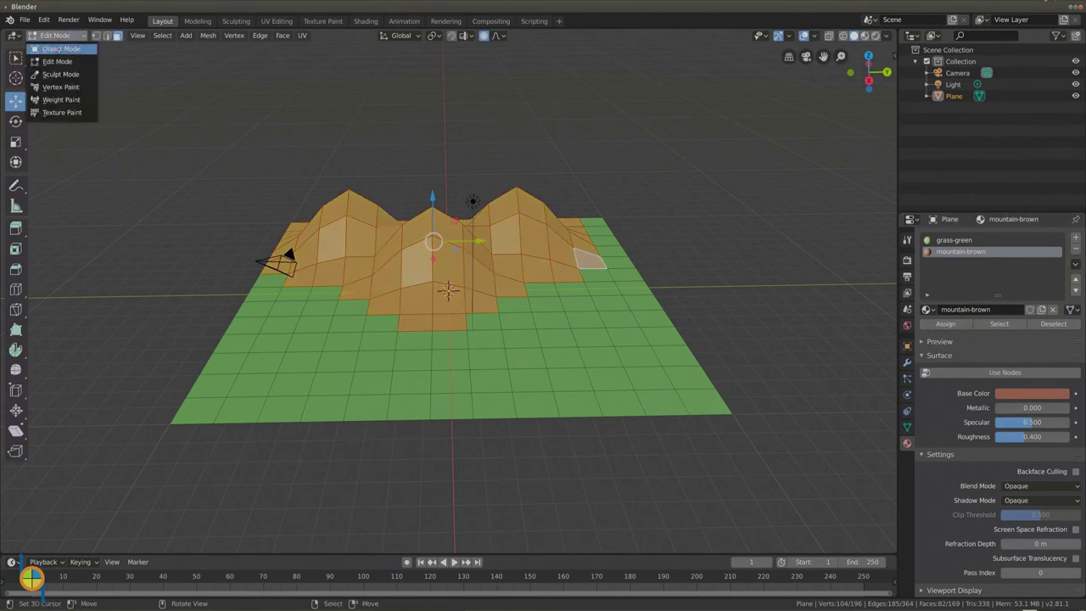
pyautogui.click(56, 47)
pyautogui.moveTo(459, 294)
pyautogui.mouseDown(button='middle')
pyautogui.moveTo(390, 289)
pyautogui.moveTo(479, 294)
pyautogui.moveTo(449, 293)
pyautogui.moveTo(459, 295)
pyautogui.mouseUp(button='middle')
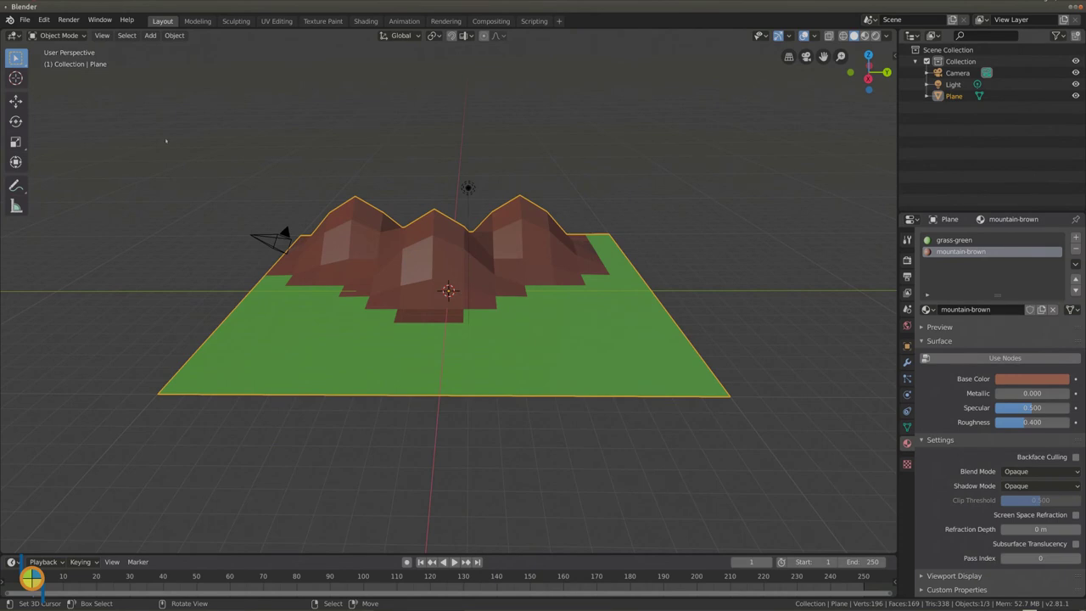
pyautogui.click(55, 35)
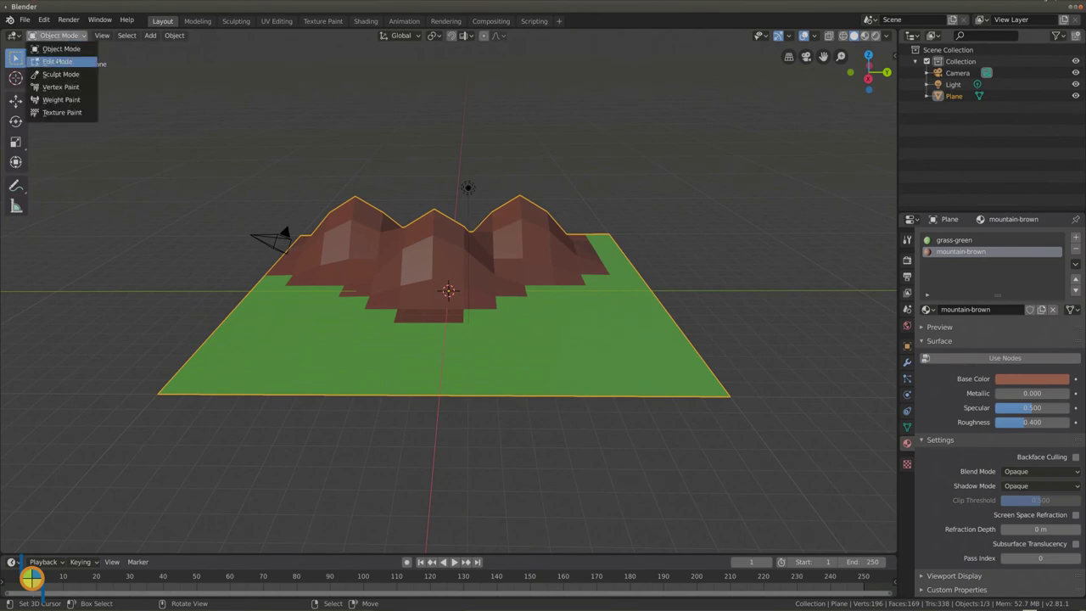
pyautogui.click(59, 62)
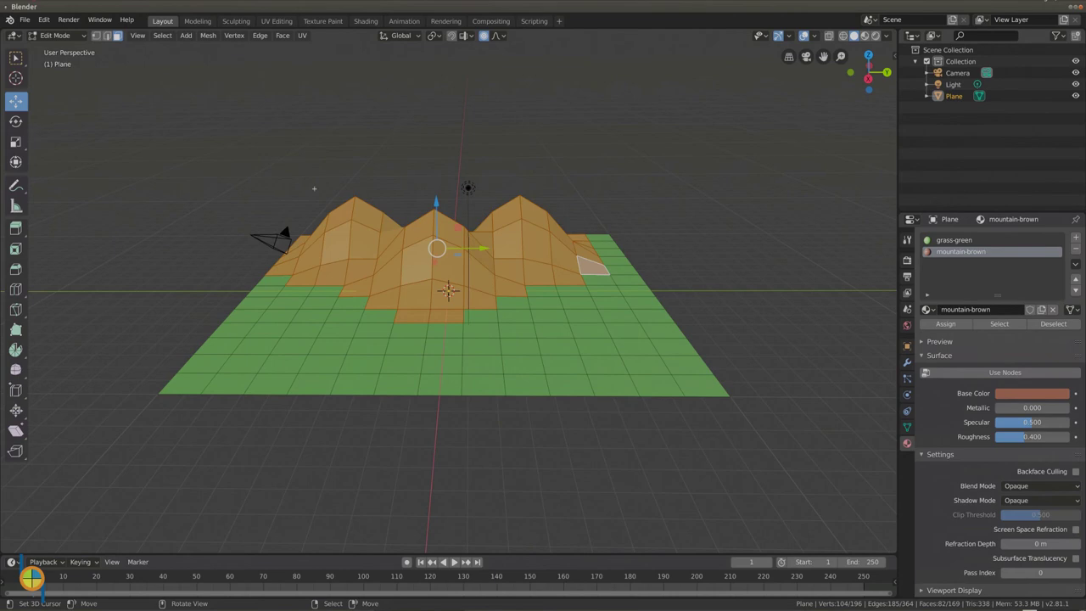
# Step: Clear the selection and box-select the mountain peak faces from front and back
pyautogui.hotkey('alt', 'a')
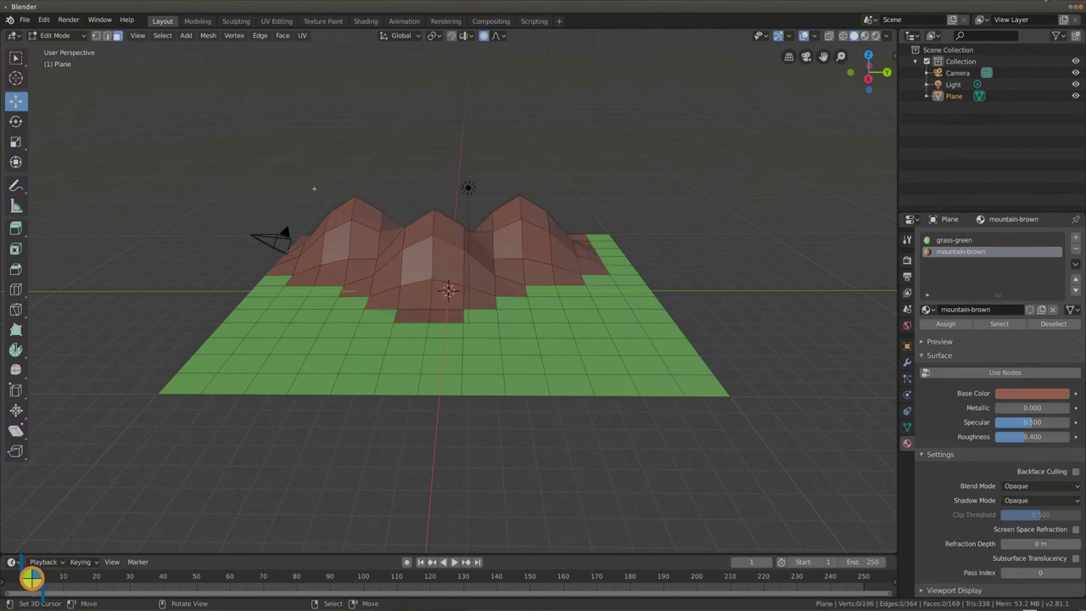
pyautogui.press('b')
pyautogui.moveTo(313, 188); pyautogui.dragTo(555, 240)
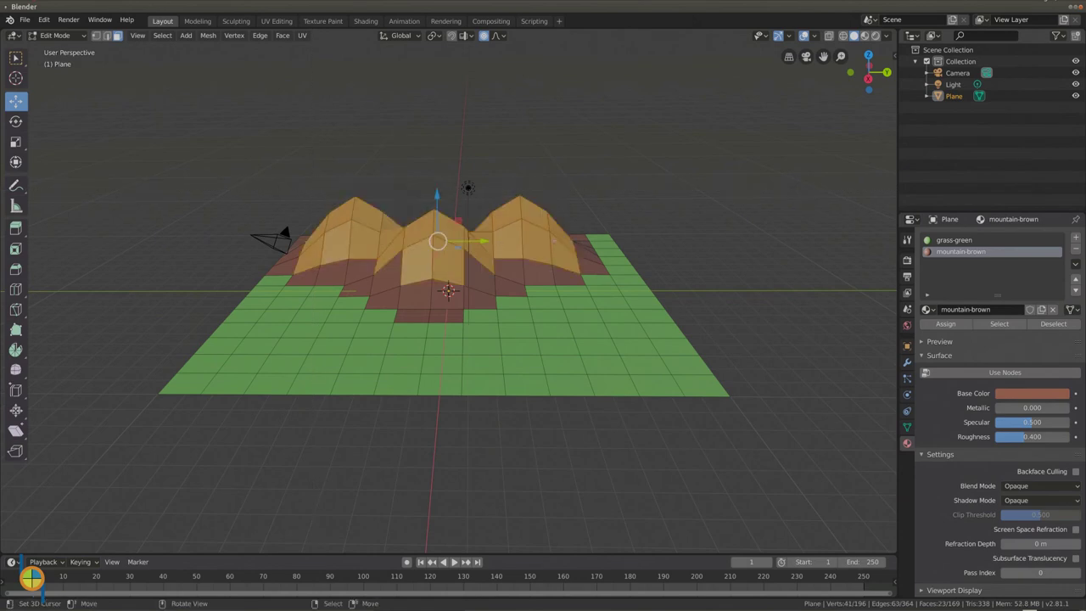
pyautogui.moveTo(555, 241); pyautogui.dragTo(651, 336, button='middle')
pyautogui.press('b')
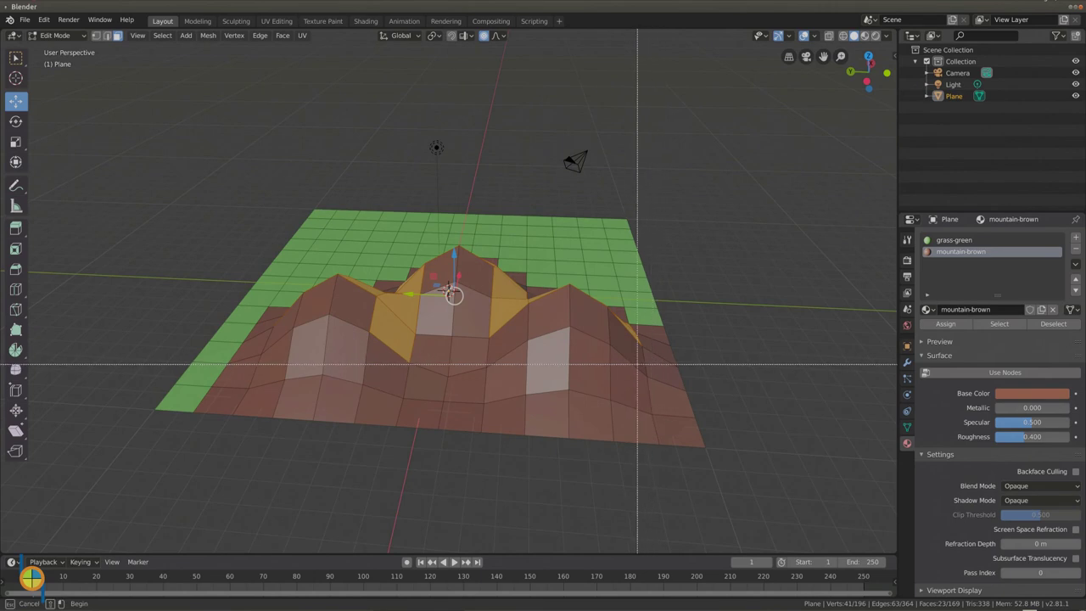
pyautogui.moveTo(637, 364); pyautogui.dragTo(297, 331)
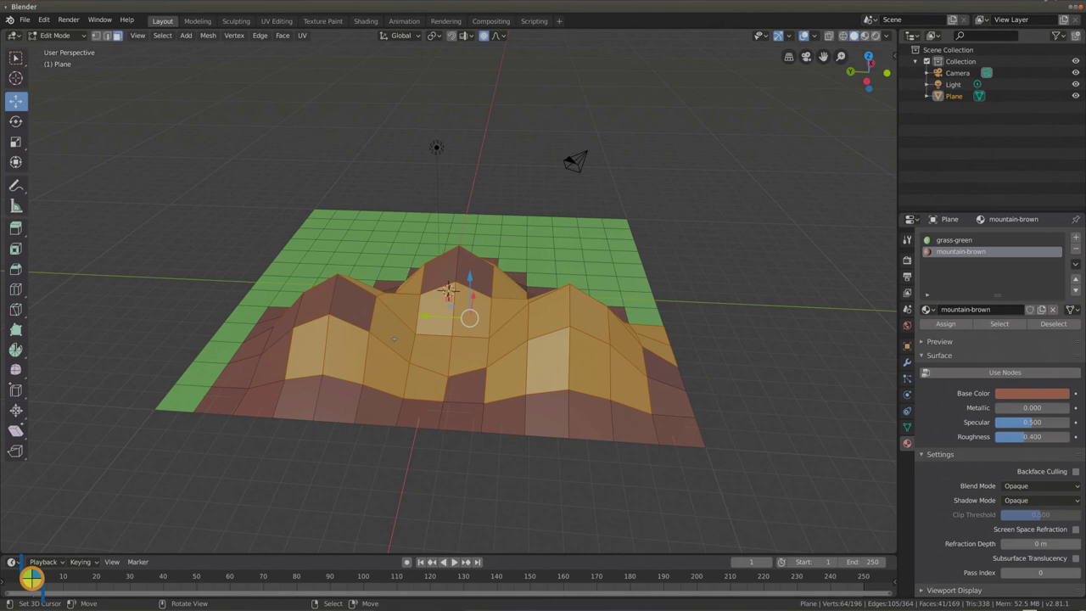
# Step: Add the remaining upper faces around the central and left peaks to the selection
pyautogui.keyDown('shift'); pyautogui.click(465, 385); pyautogui.keyUp('shift')
pyautogui.keyDown('shift'); pyautogui.click(477, 271); pyautogui.keyUp('shift')
pyautogui.keyDown('shift'); pyautogui.click(439, 270); pyautogui.keyUp('shift')
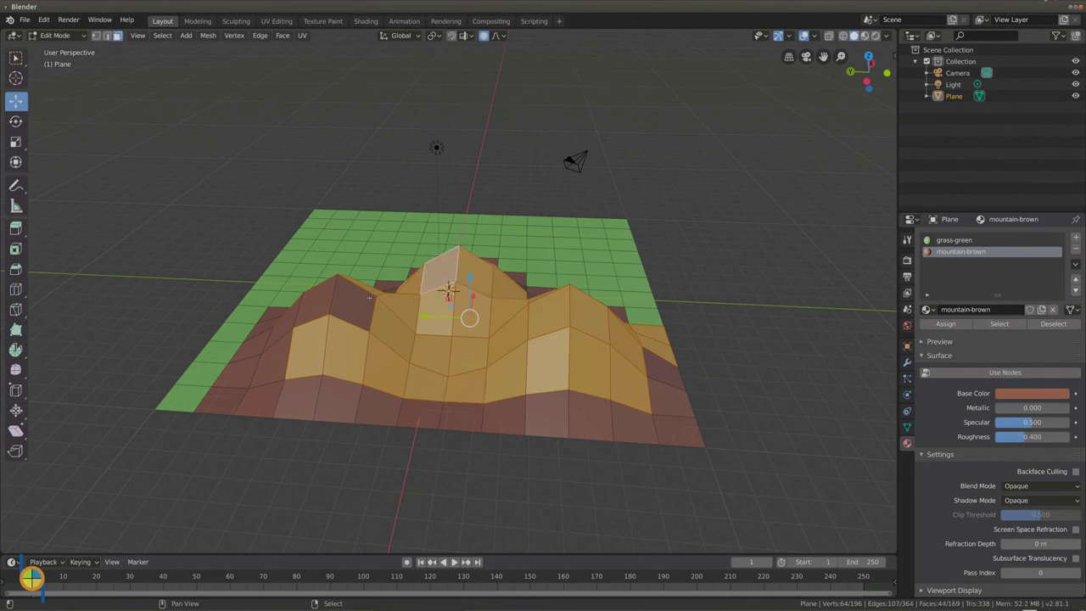
pyautogui.keyDown('shift'); pyautogui.click(358, 302); pyautogui.keyUp('shift')
pyautogui.keyDown('shift'); pyautogui.click(319, 307); pyautogui.keyUp('shift')
pyautogui.keyDown('shift'); pyautogui.click(289, 320); pyautogui.keyUp('shift')
pyautogui.keyDown('shift'); pyautogui.click(273, 356); pyautogui.keyUp('shift')
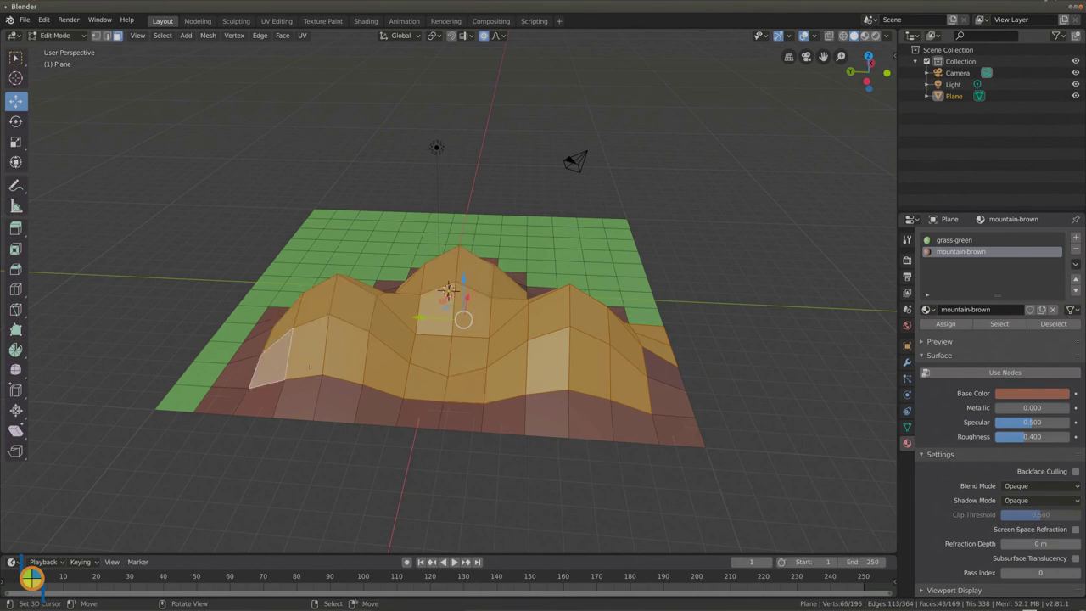
pyautogui.moveTo(310, 366); pyautogui.dragTo(570, 351, button='middle')
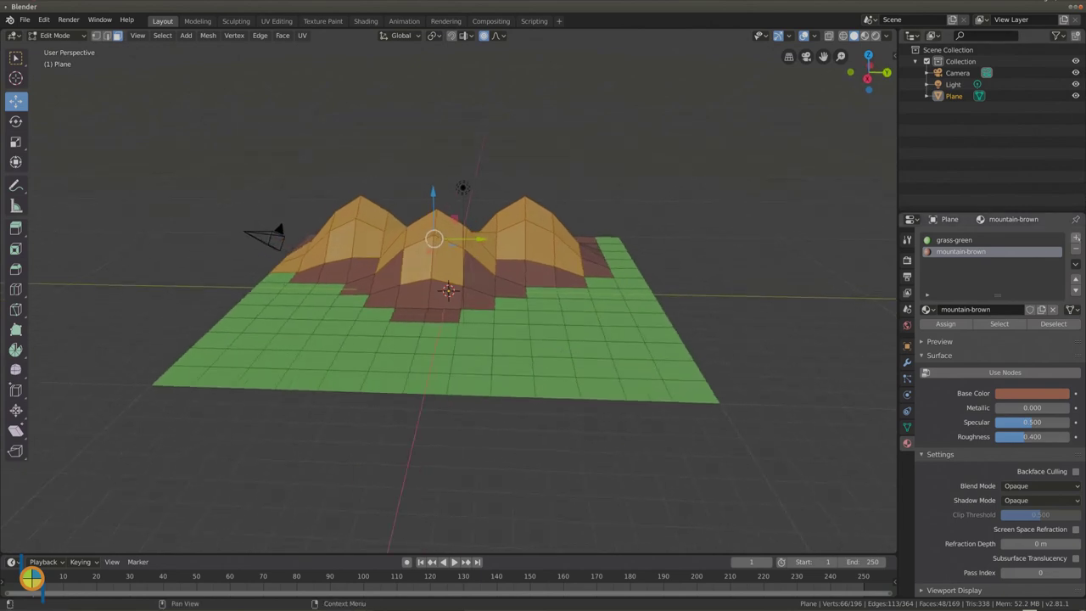
# Step: Add a third material named 'snow-white' with Use Nodes off and assign it to the selected mountain tops
pyautogui.click(1075, 238)
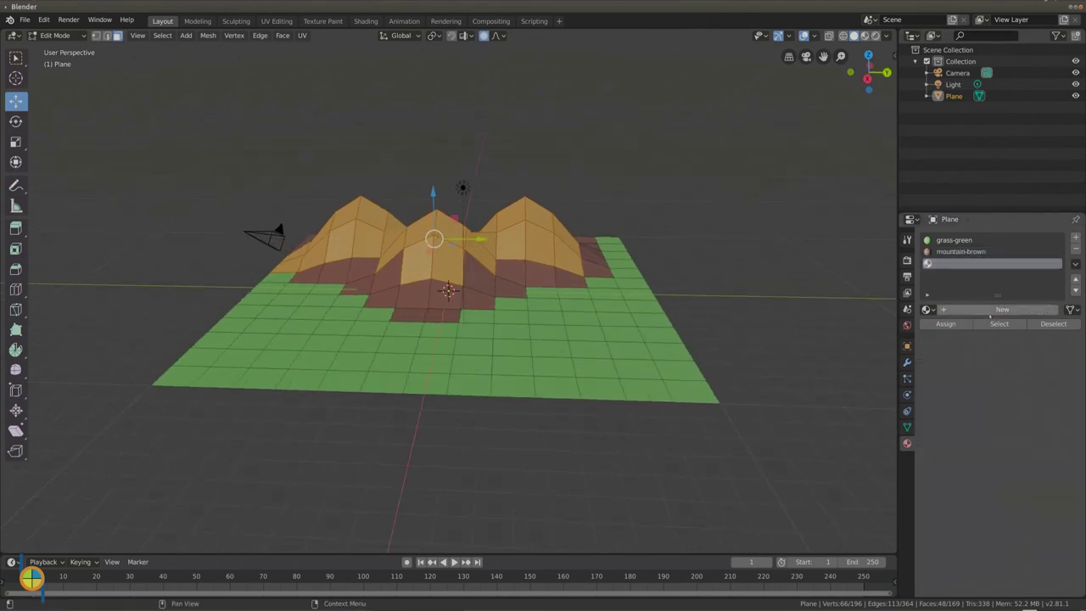
pyautogui.click(990, 312)
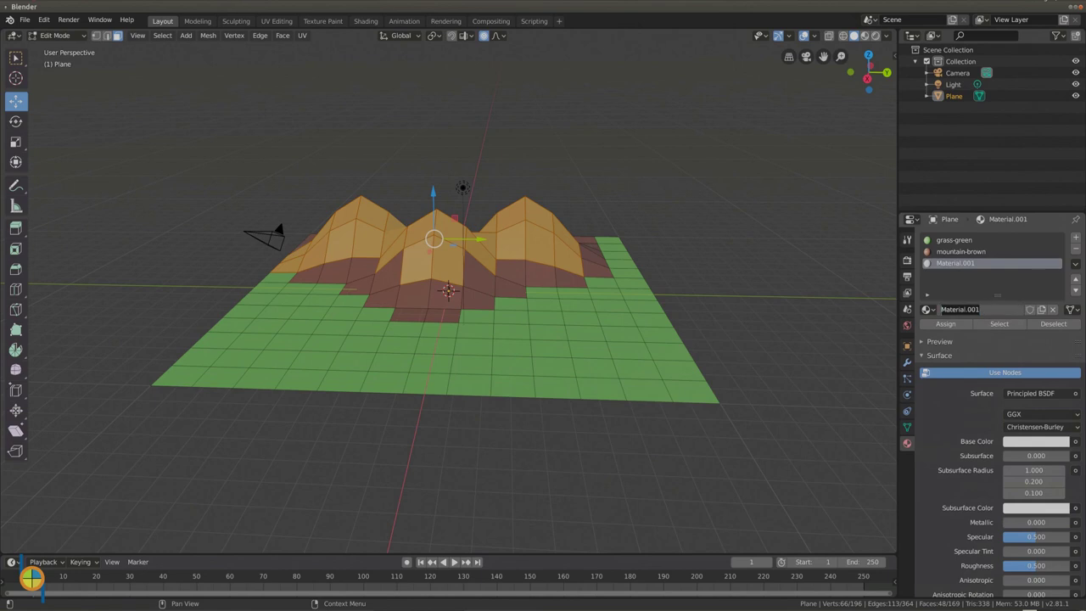
pyautogui.write('snow-white')
pyautogui.press('Return')
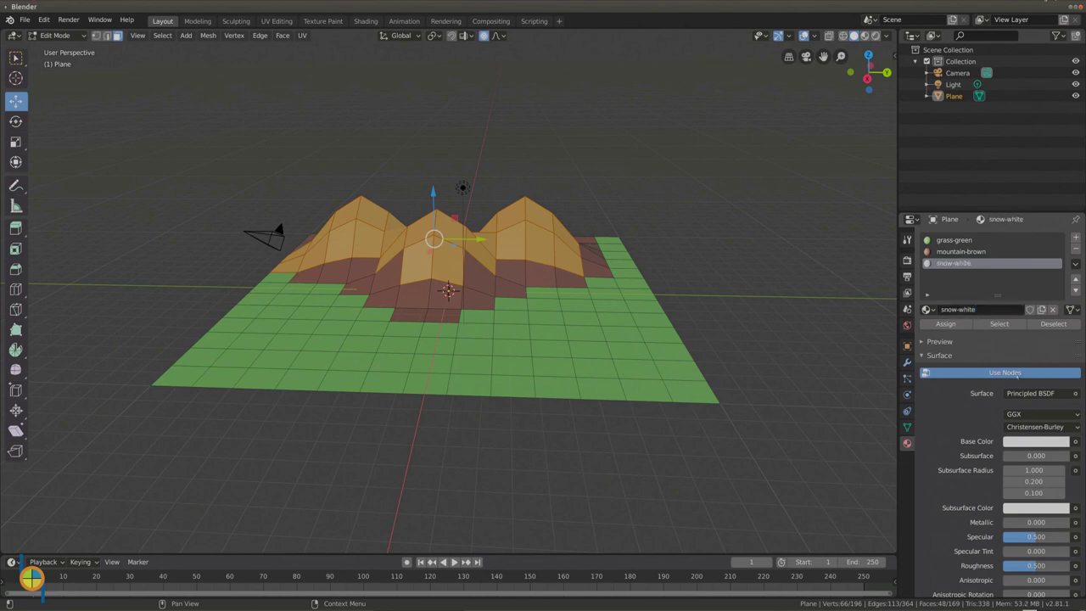
pyautogui.click(1005, 374)
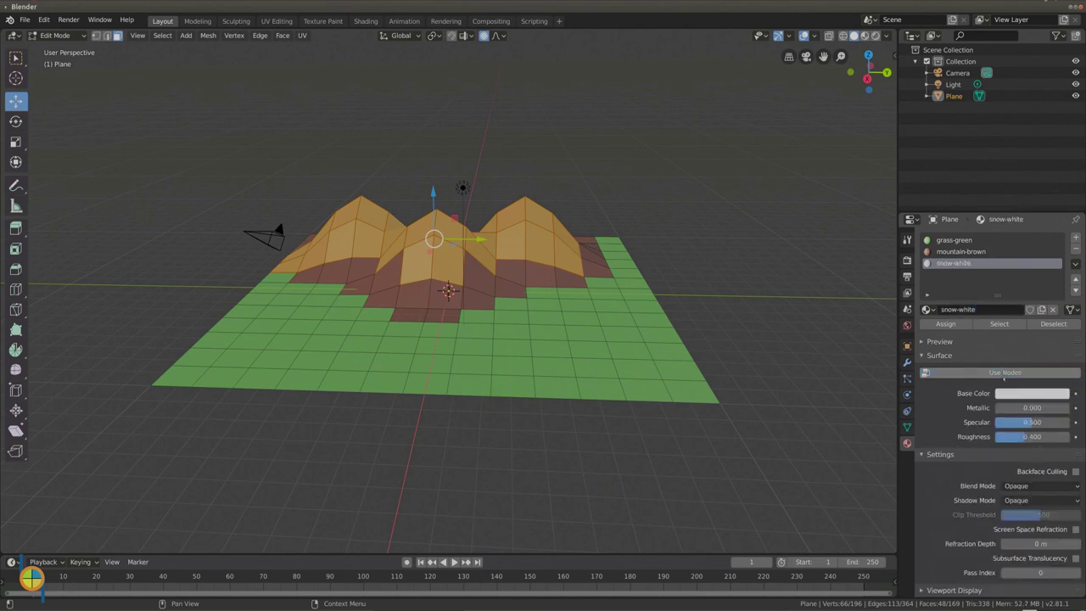
pyautogui.click(944, 324)
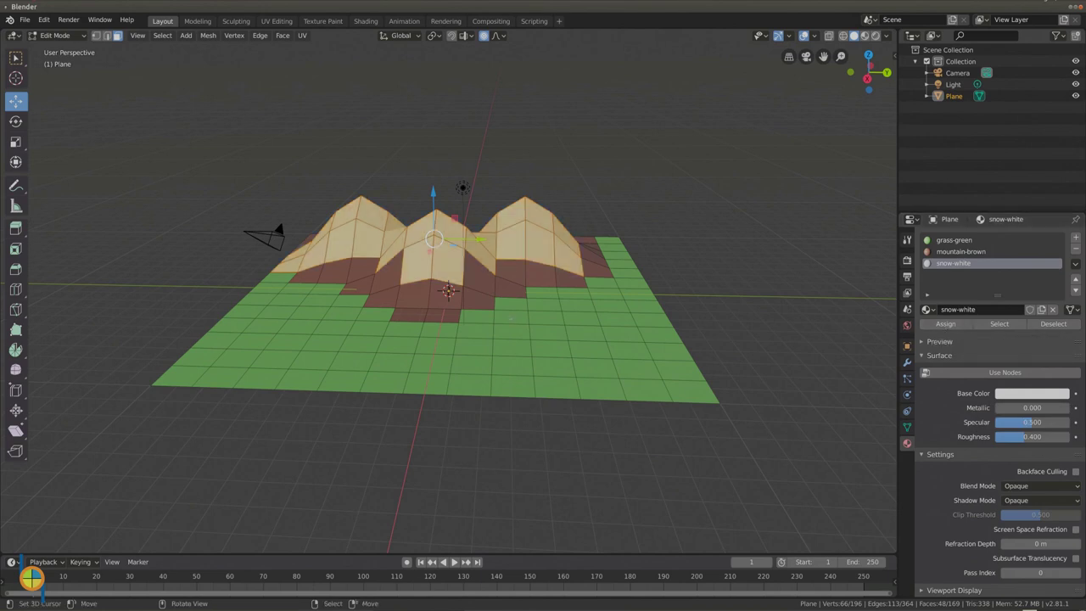
# Step: Return to Object Mode and orbit to inspect the white snow caps
pyautogui.click(55, 35)
pyautogui.click(52, 47)
pyautogui.moveTo(249, 223); pyautogui.dragTo(281, 226, button='middle')
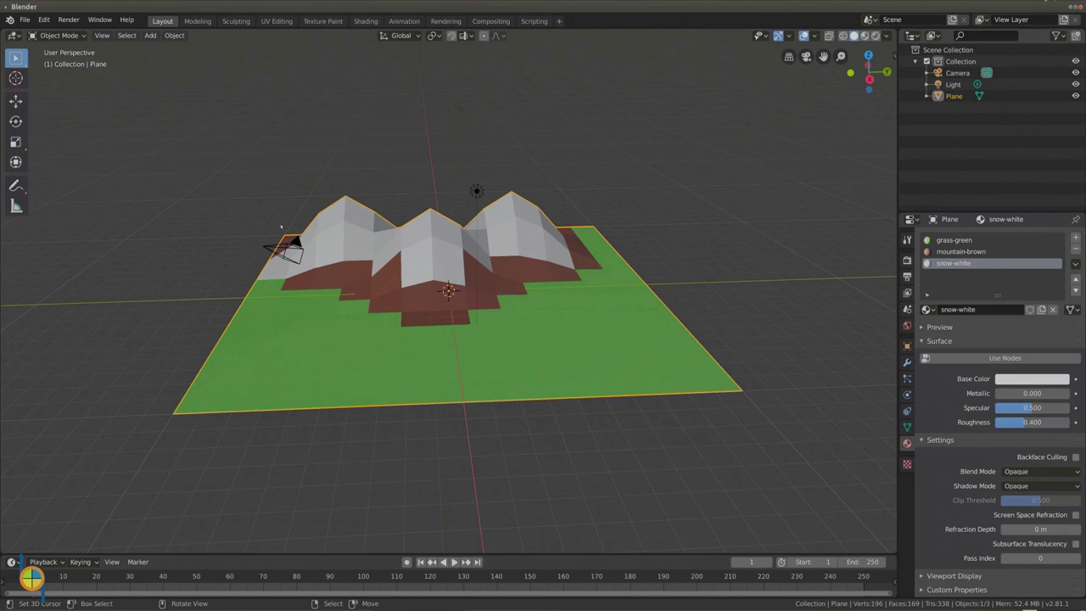